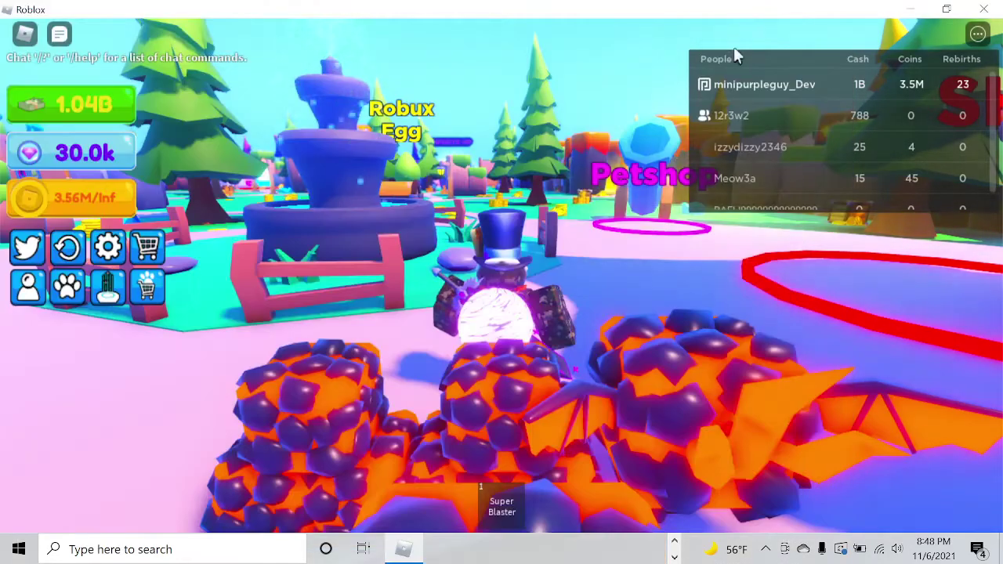
- Walk past the Robux Egg and circle the Daily Reward chest, collecting coins along the path
key(w)
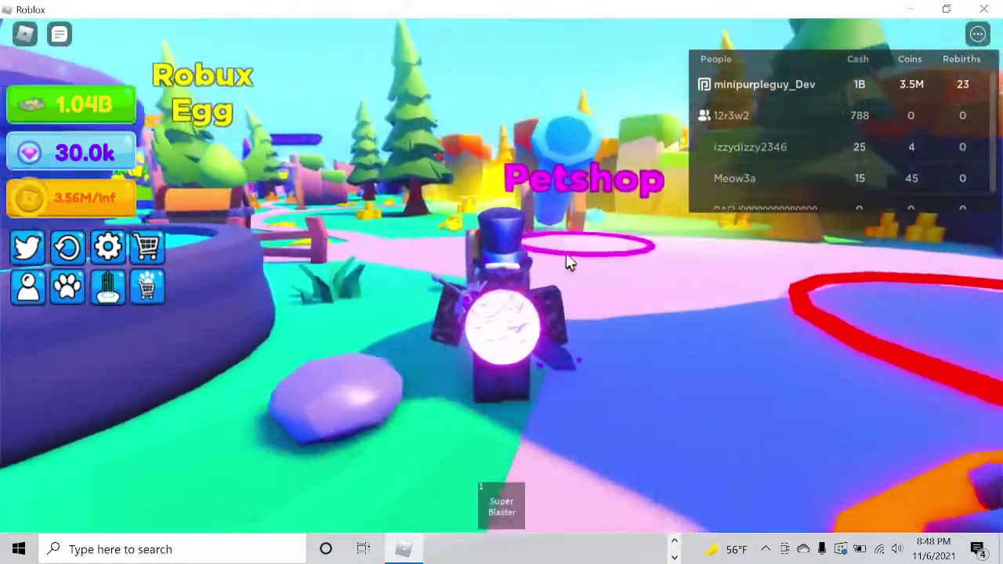
key(a)
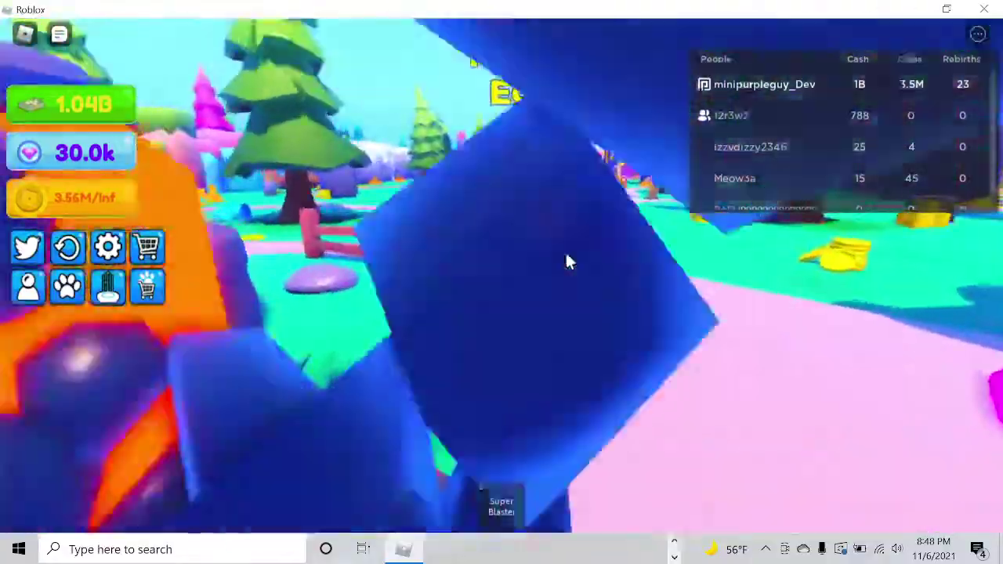
key(w)
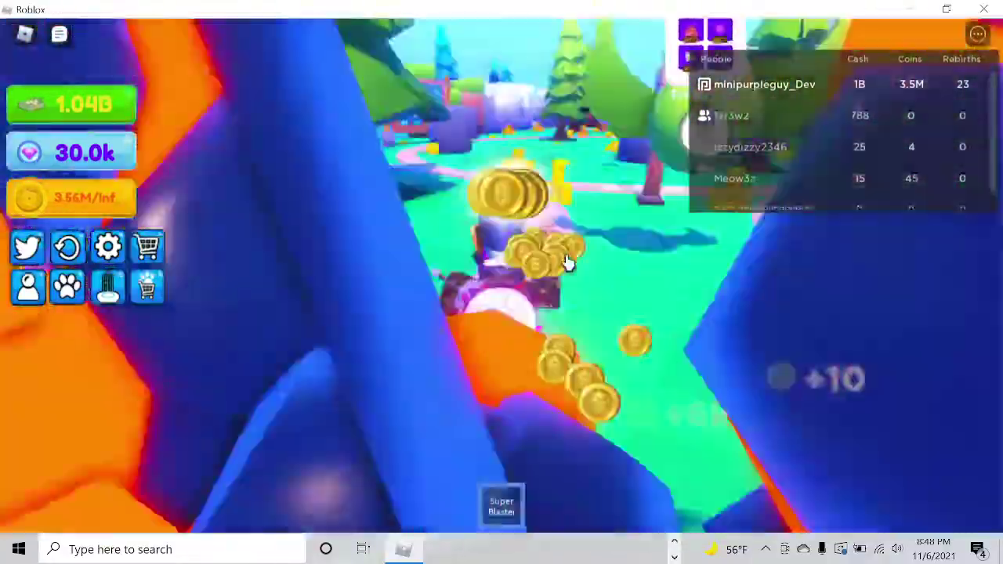
key(w)
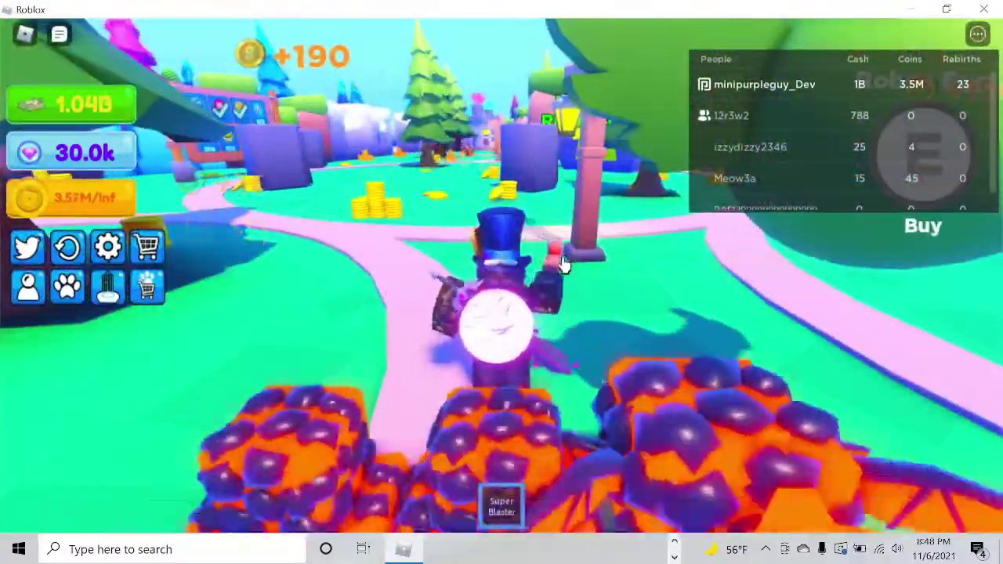
key(d)
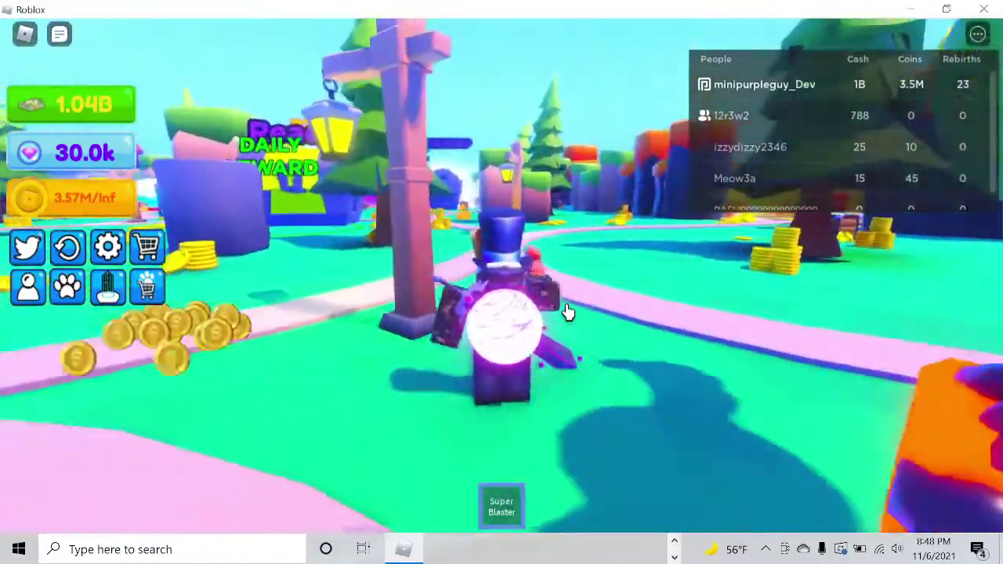
key(d)
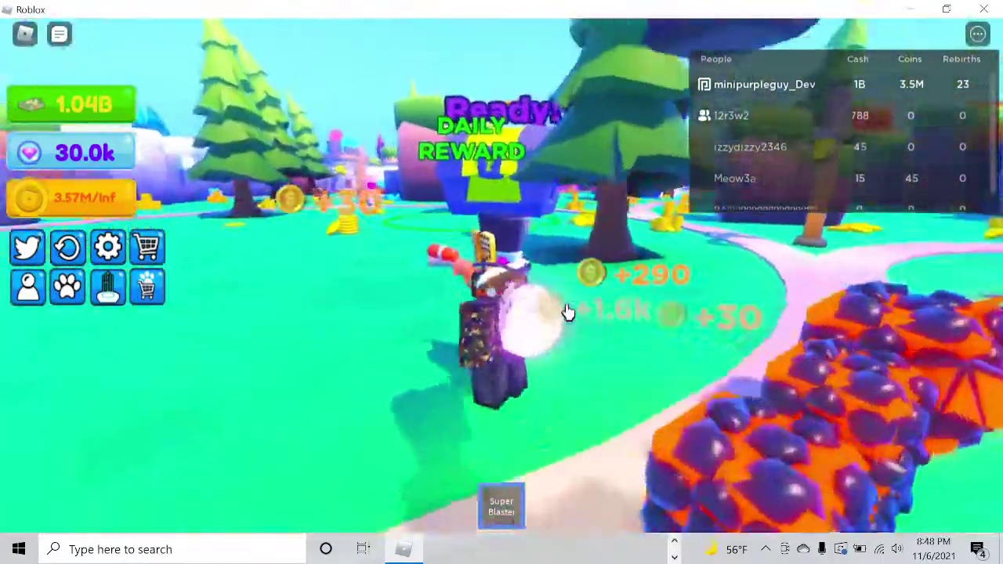
key(d)
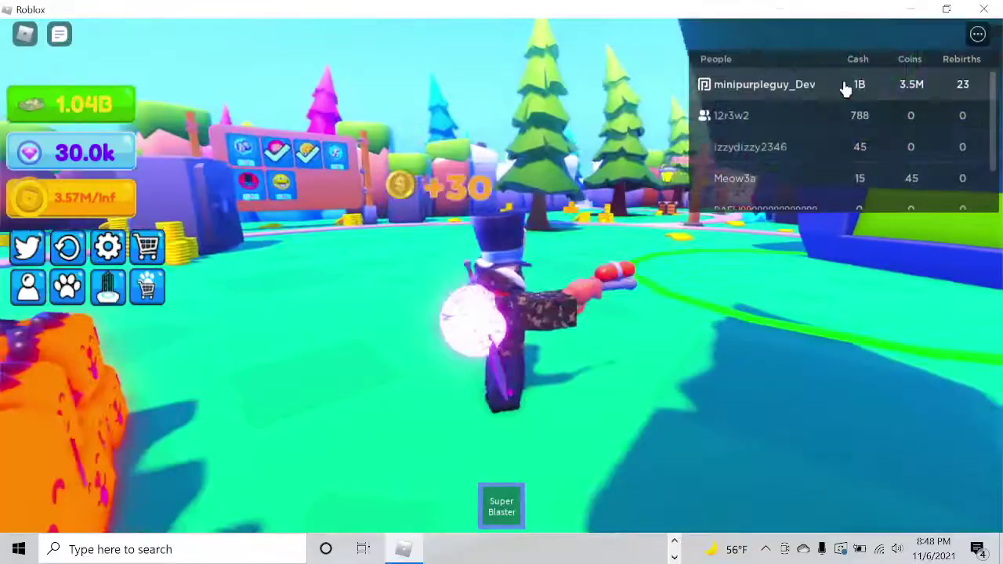
key(d)
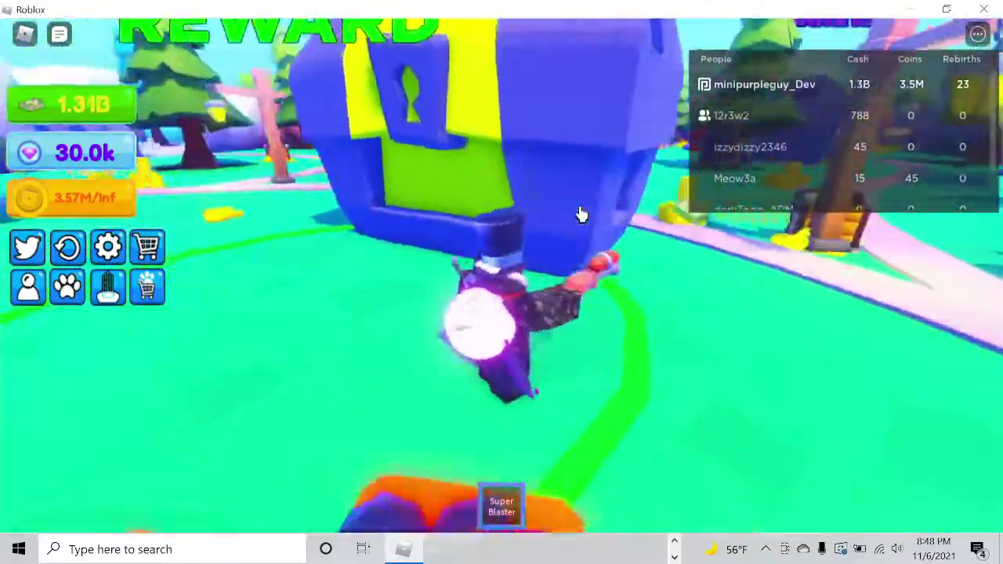
key(d)
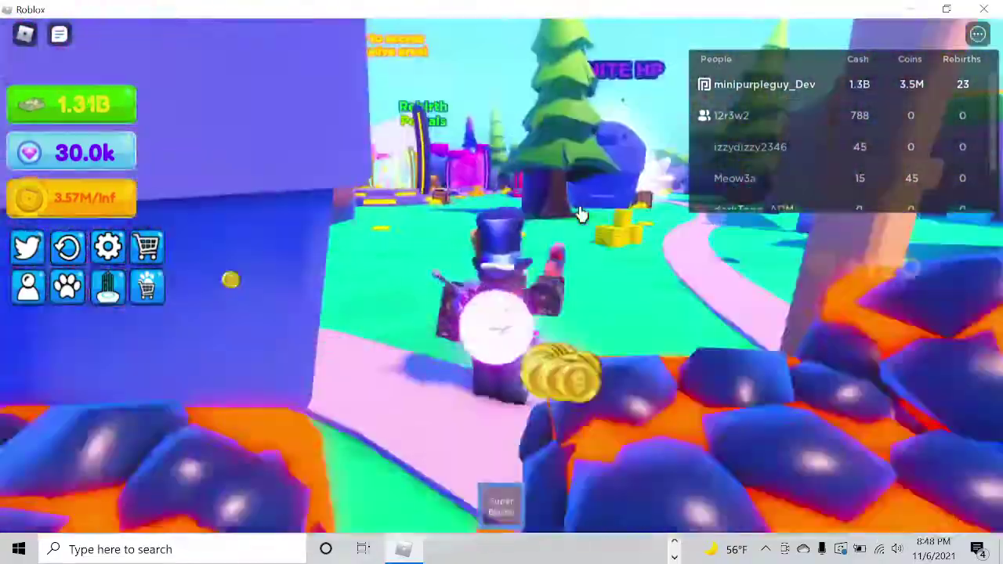
- Walk back past the chest toward the shop area and onto the Petshop pad
key(s)
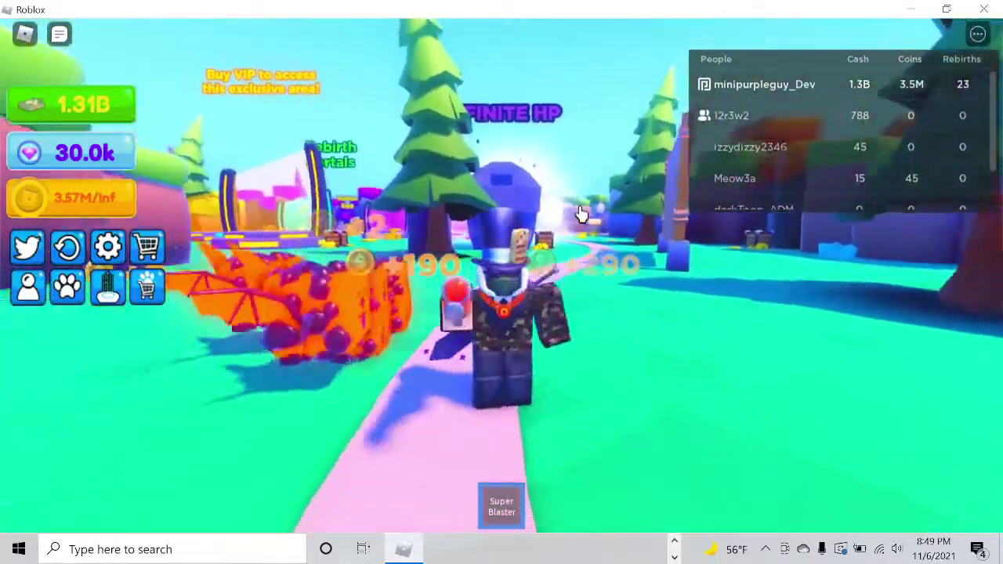
key(w)
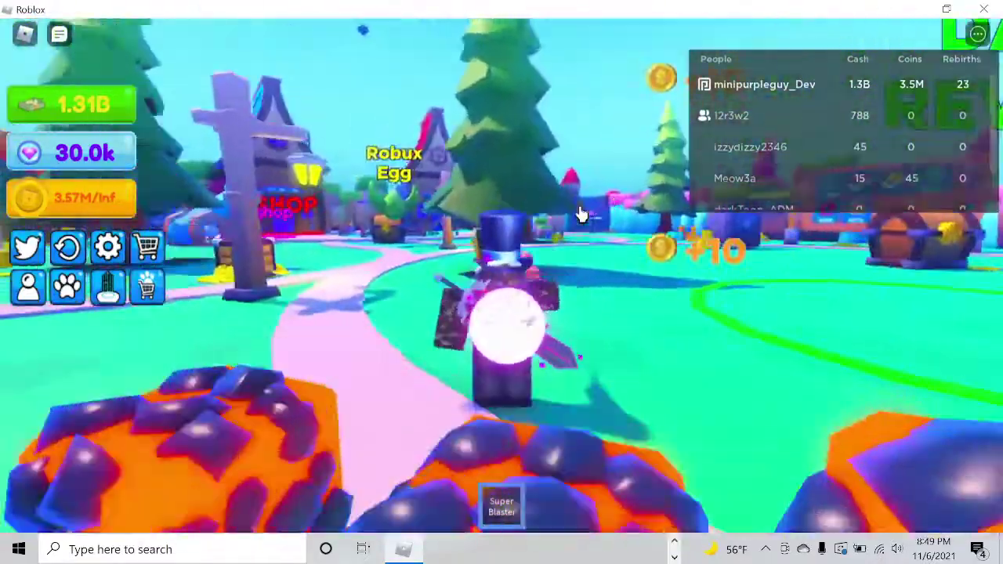
key(w)
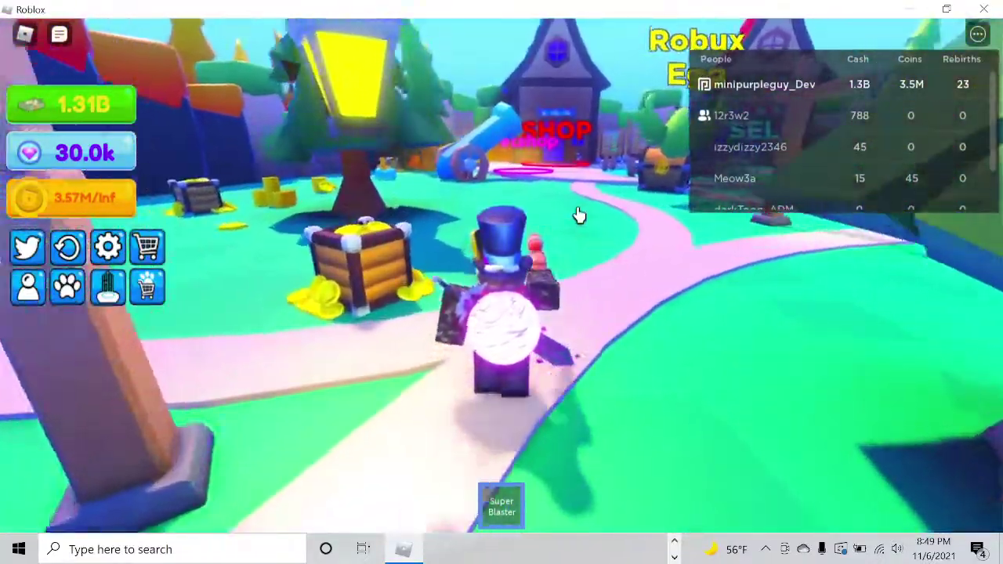
key(w)
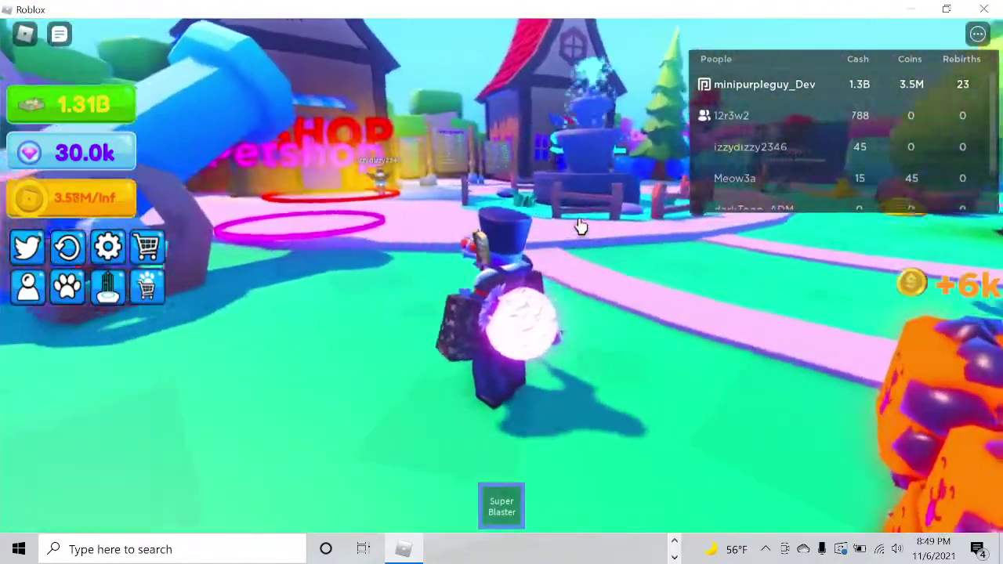
key(w)
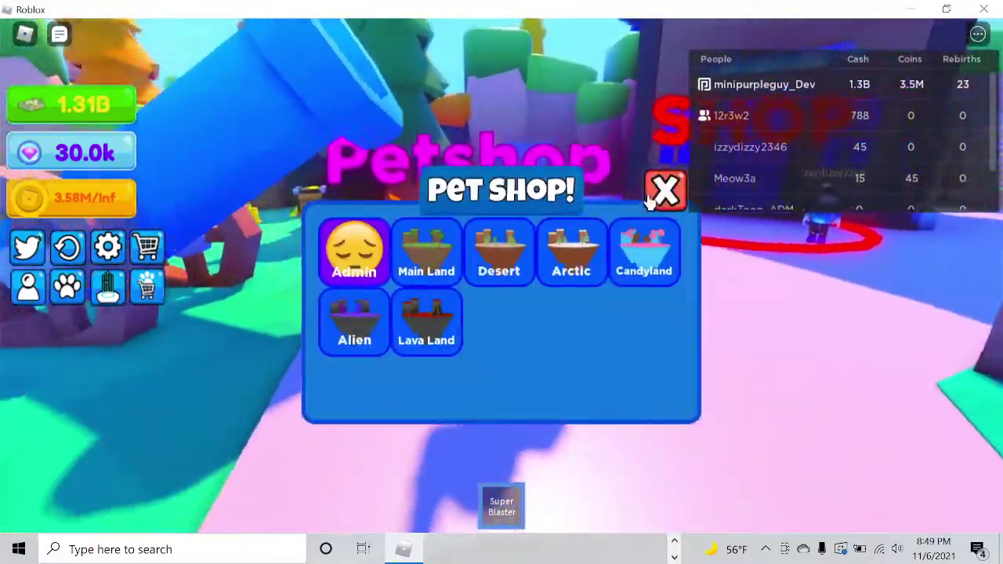
- Close the Pet Shop panel, walk toward the SELL area and back to the Petshop
click(668, 196)
key(d)
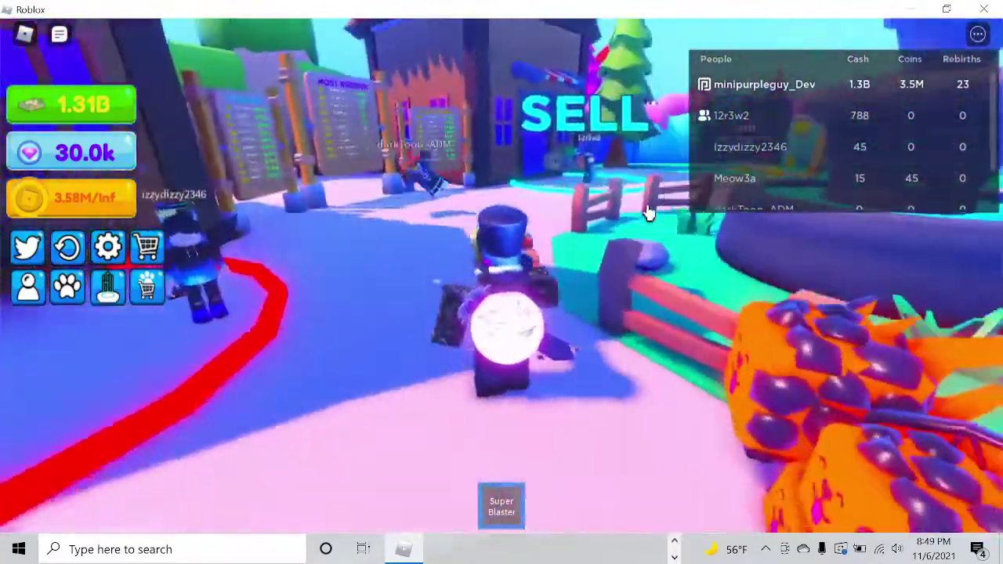
key(w)
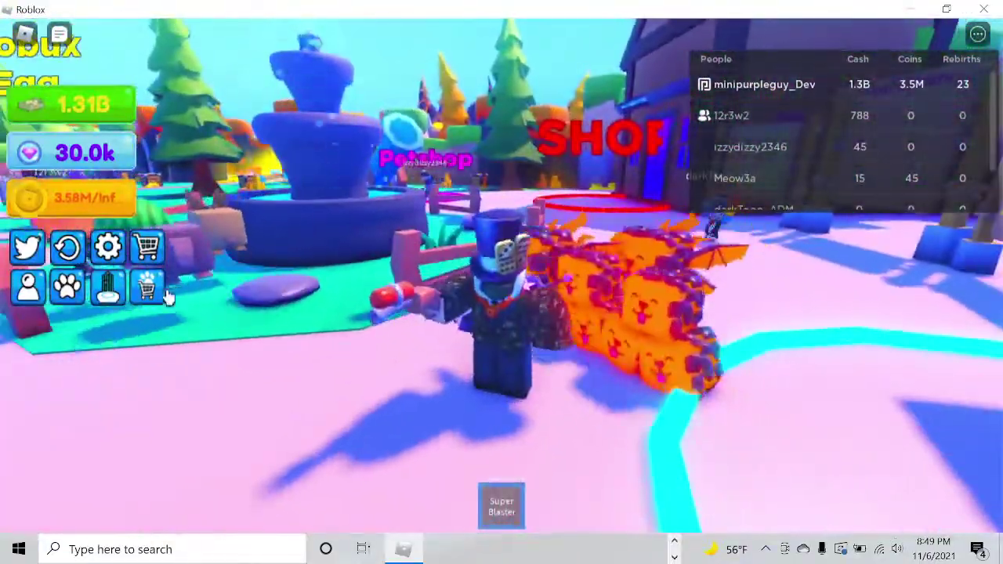
click(148, 290)
- Cash in coins on the SELL area, close the Pet Shop, and head for the red SHOP circle
key(d)
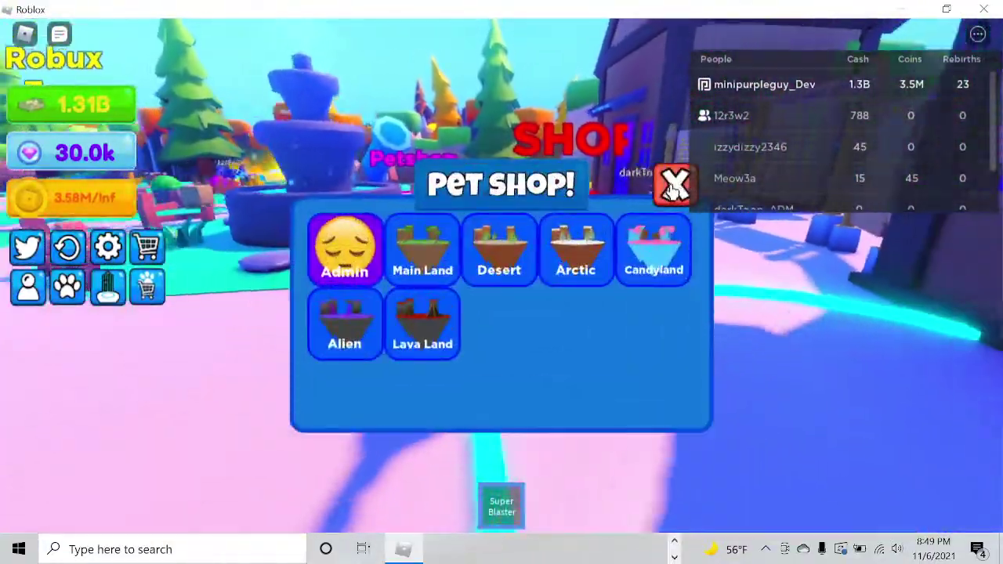
key(w)
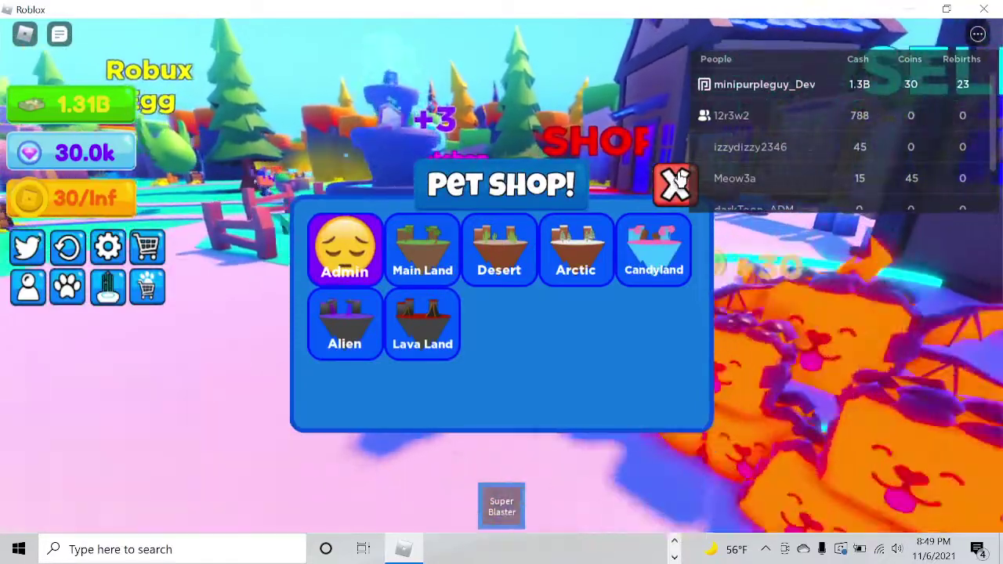
key(w)
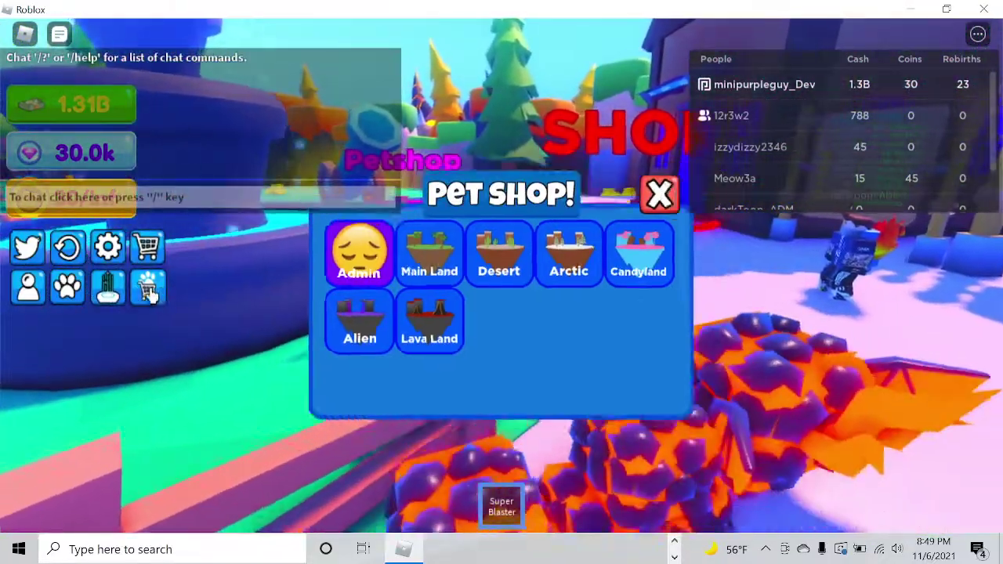
click(149, 292)
key(w)
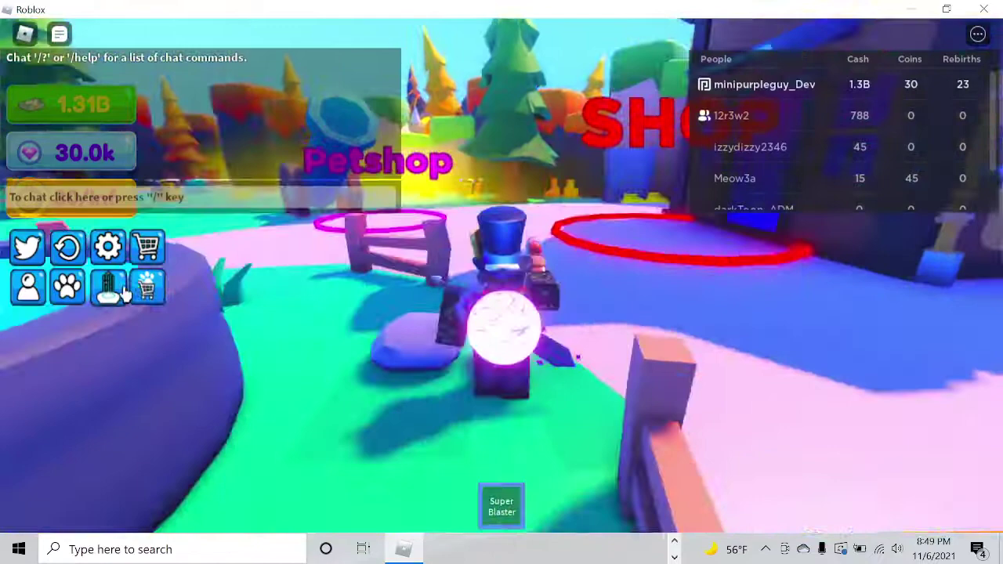
- In the Shop, view the Magnet, the Portal bag's capacity and price, then the Super Blaster's details
key(w)
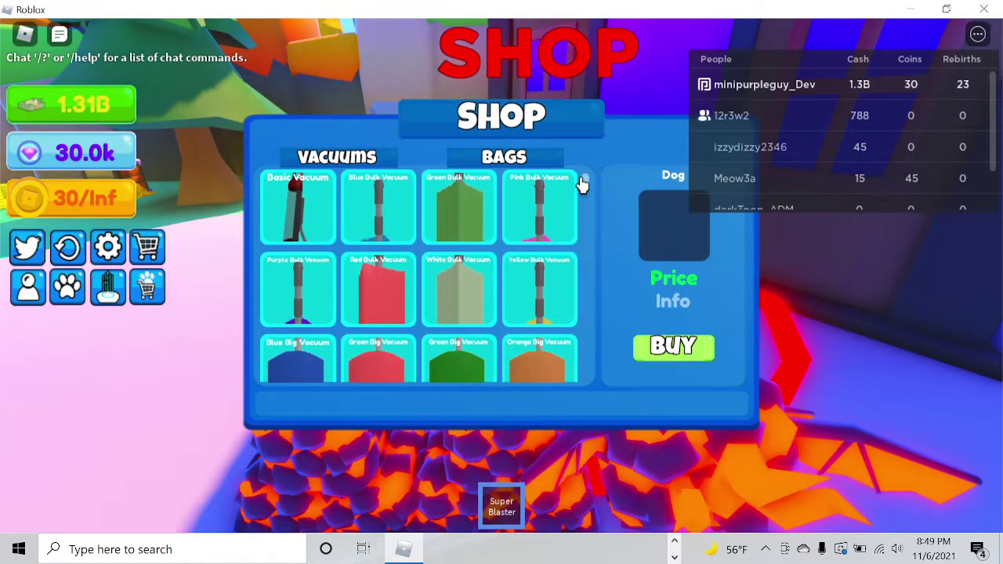
drag(581, 184, 580, 242)
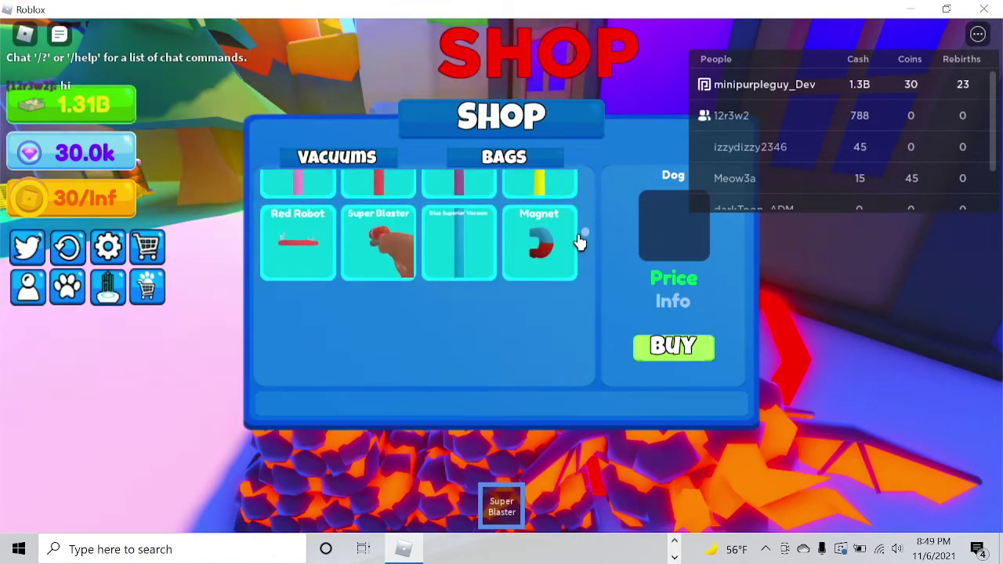
click(541, 251)
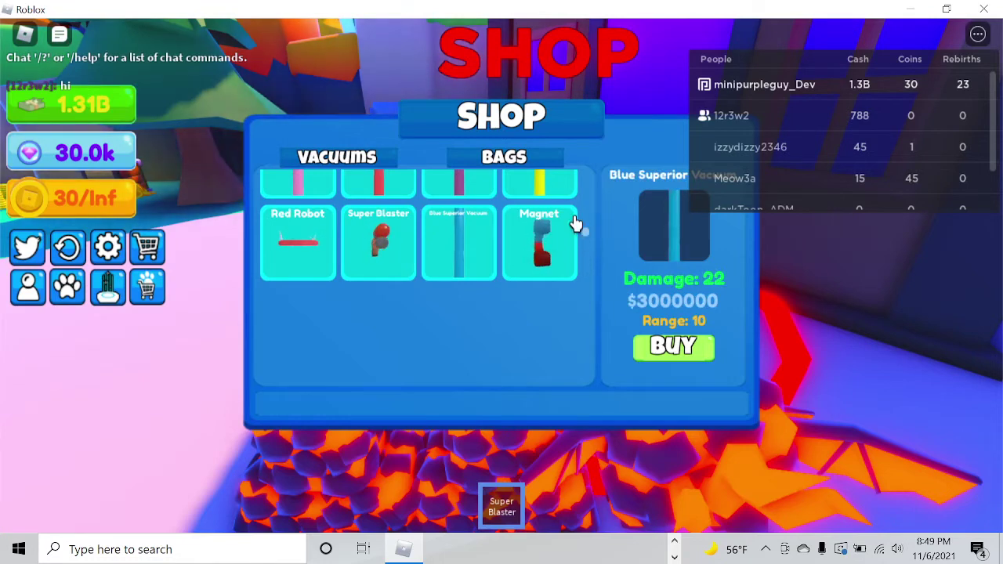
mouse_move(584, 234)
mouse_down()
mouse_move(587, 193)
mouse_move(596, 247)
mouse_up()
click(552, 163)
scroll(595, 247, up, 2)
click(294, 324)
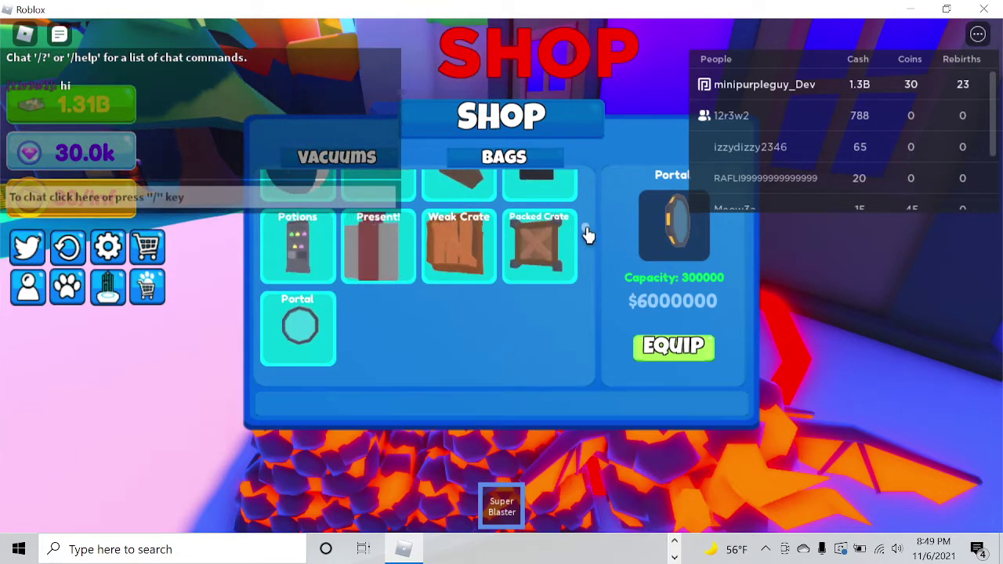
drag(588, 235, 605, 176)
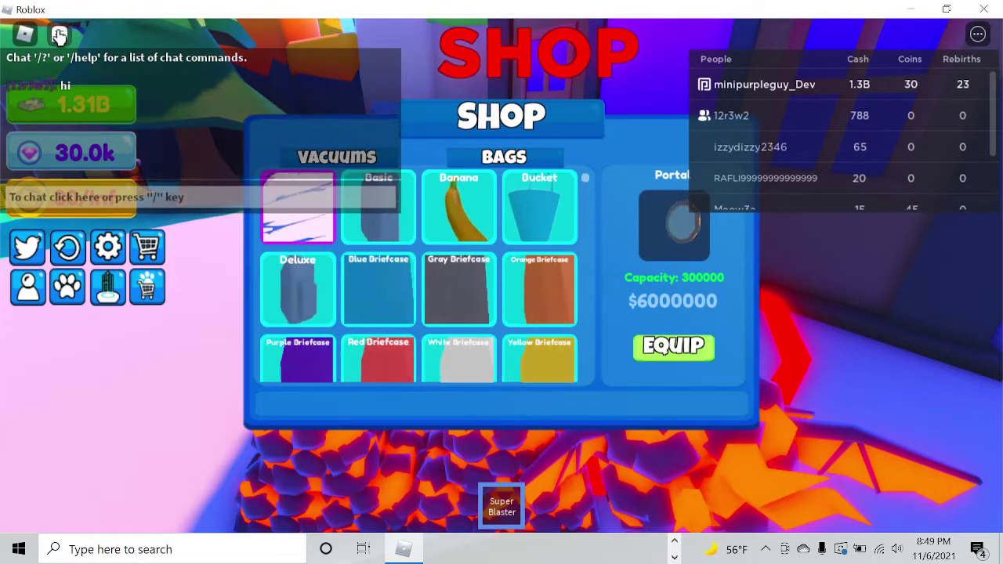
click(310, 159)
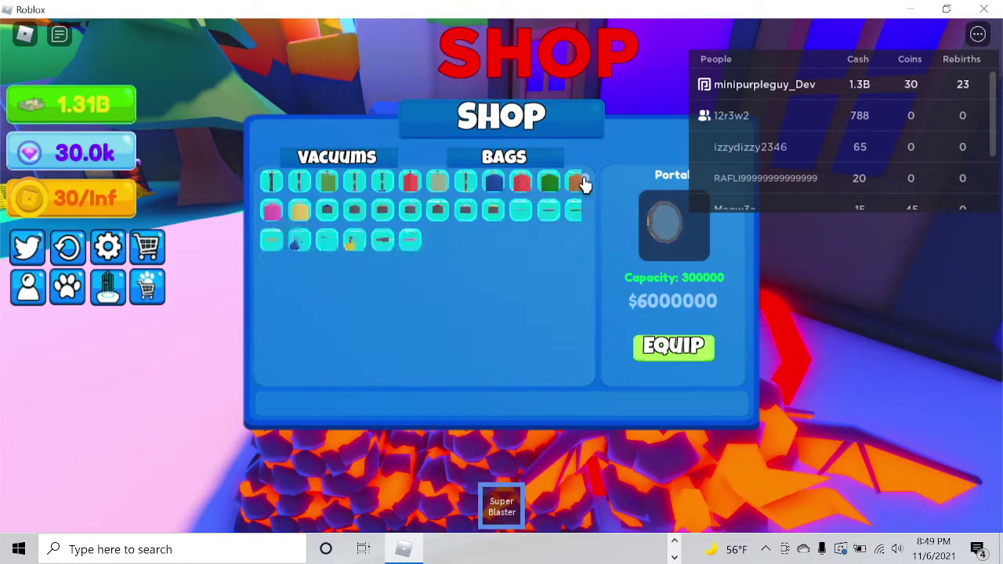
mouse_move(580, 188)
mouse_down()
mouse_move(566, 271)
mouse_move(555, 233)
mouse_up()
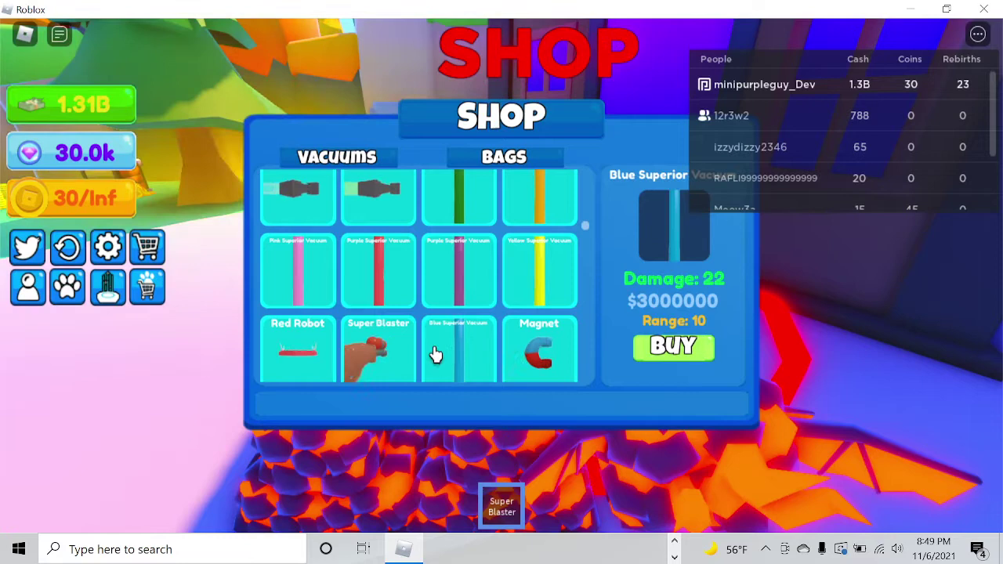
click(397, 357)
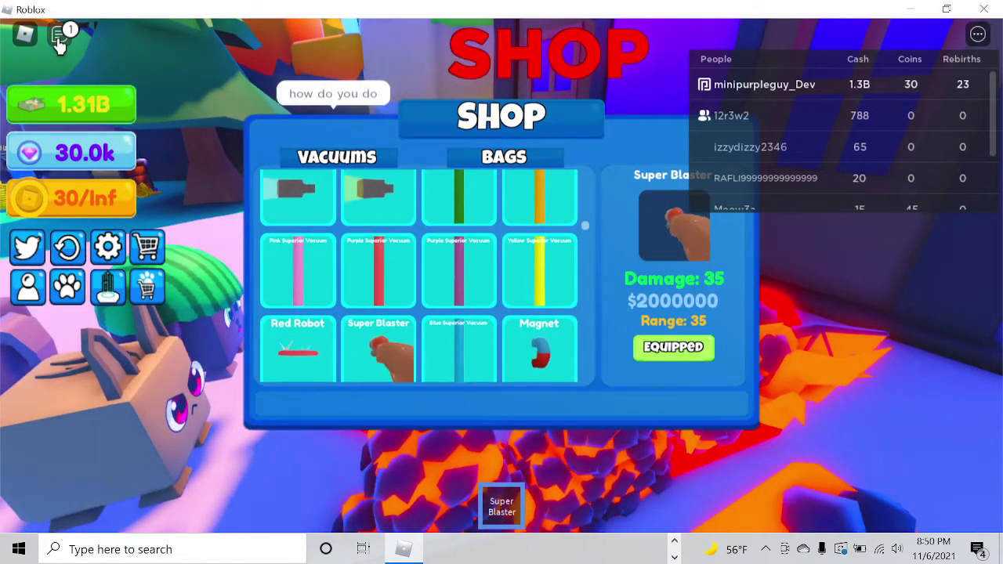
- Reply 'good' and 'I am making a vid' in chat, then leave the shop for the Petshop pad
click(58, 38)
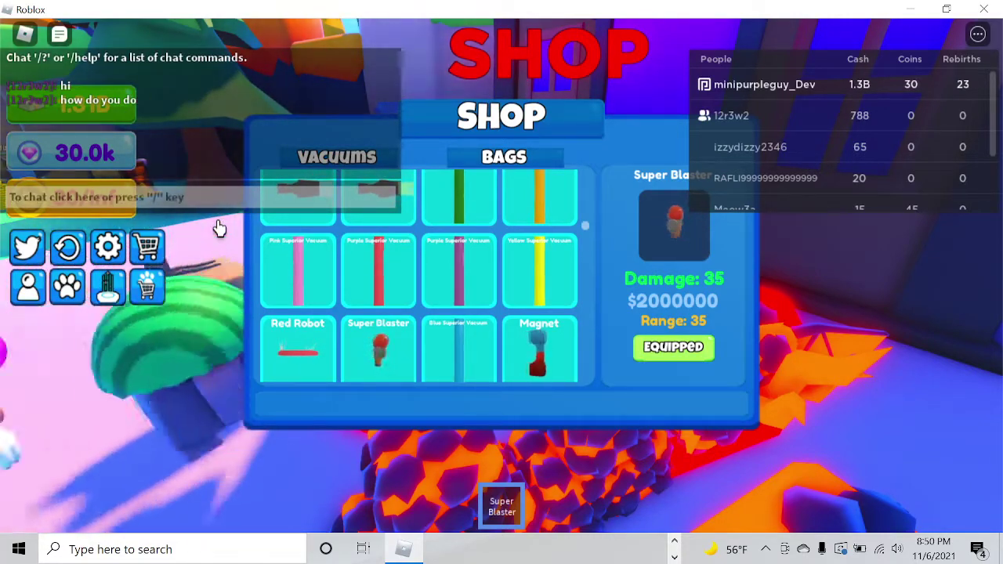
key(period)
key(period)
key(period)
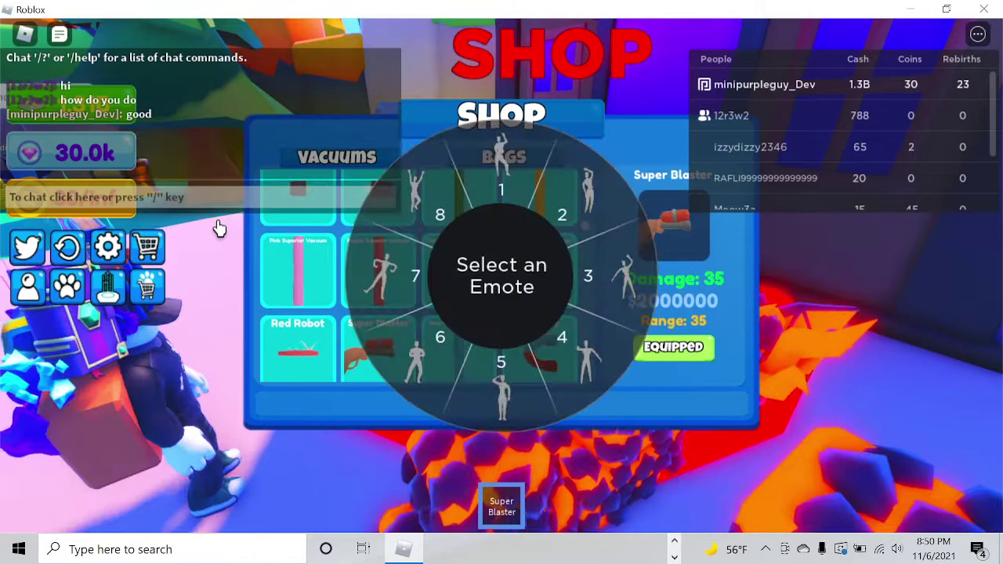
key(period)
key(period)
key(period)
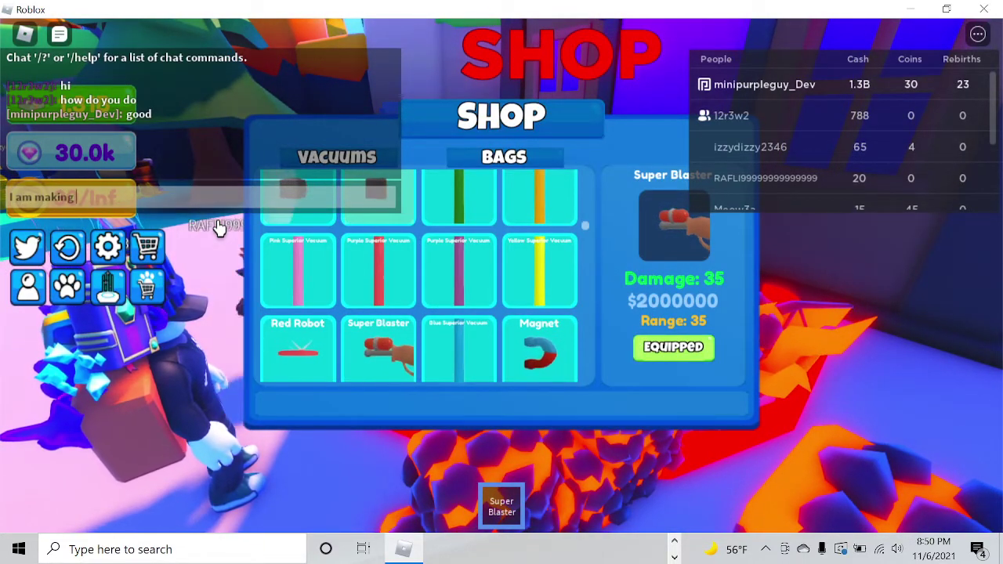
key(w)
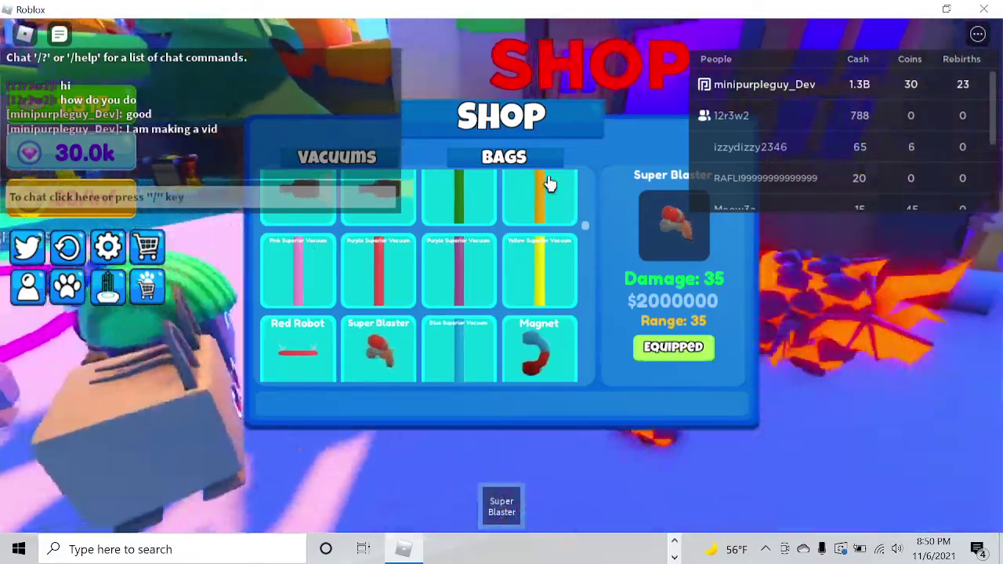
key(w)
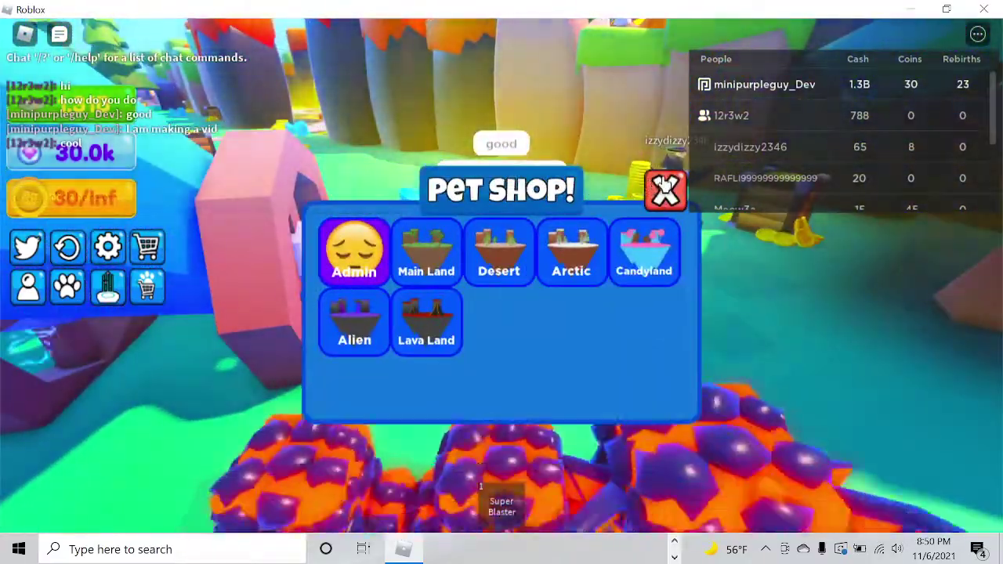
- Close the Pet Shop and walk through the coin piles into Lava Land, collecting coins
click(665, 192)
key(w)
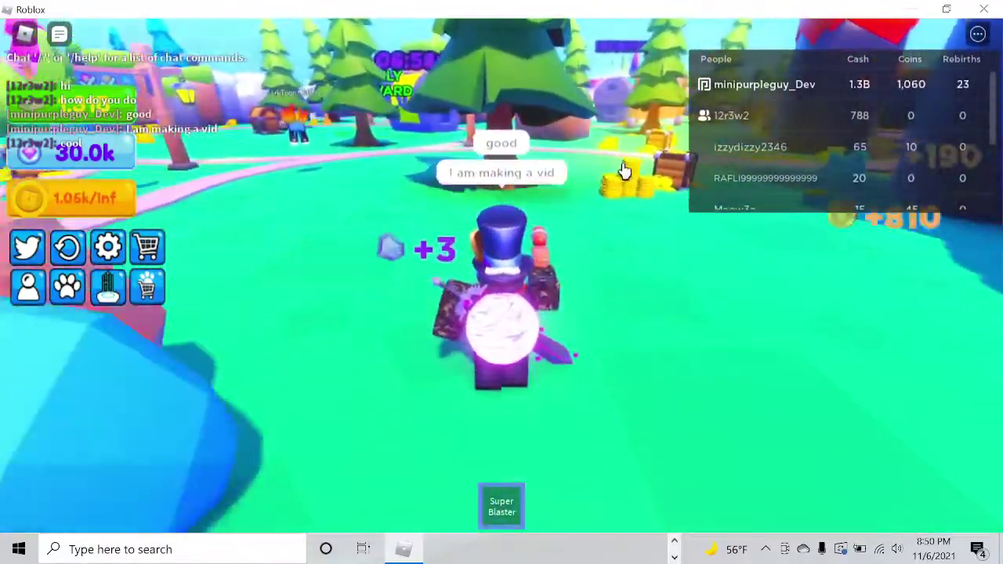
key(a)
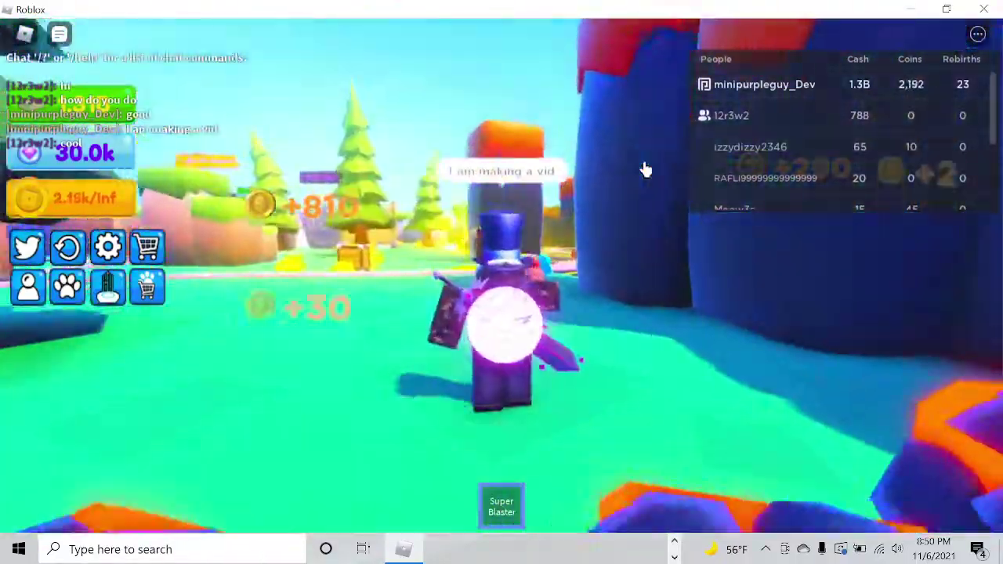
key(w)
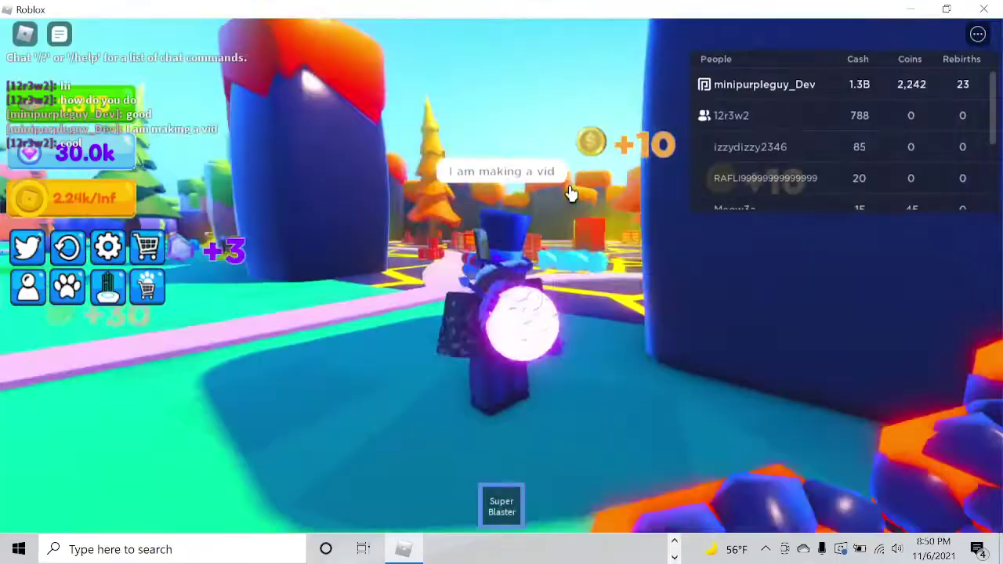
key(w)
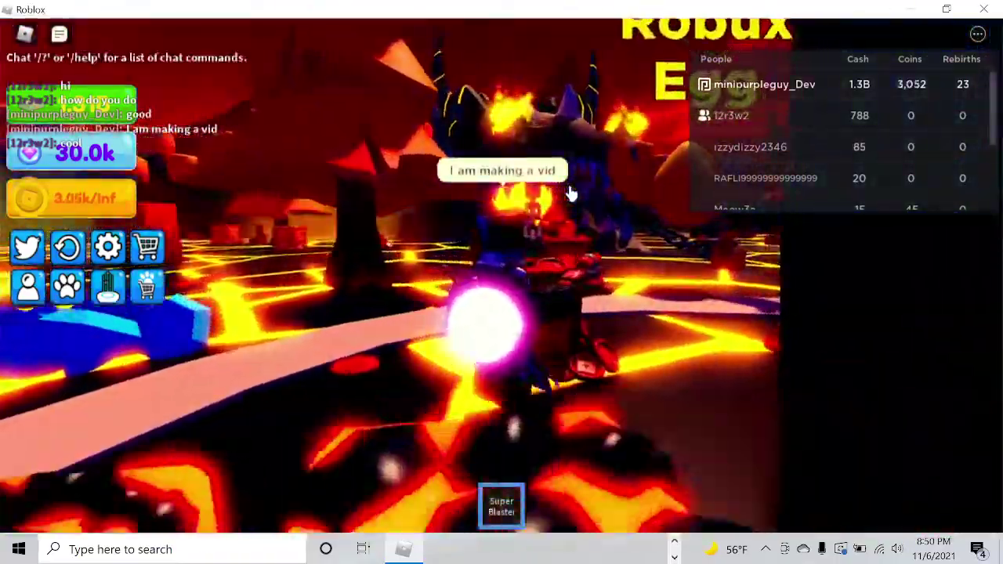
key(w)
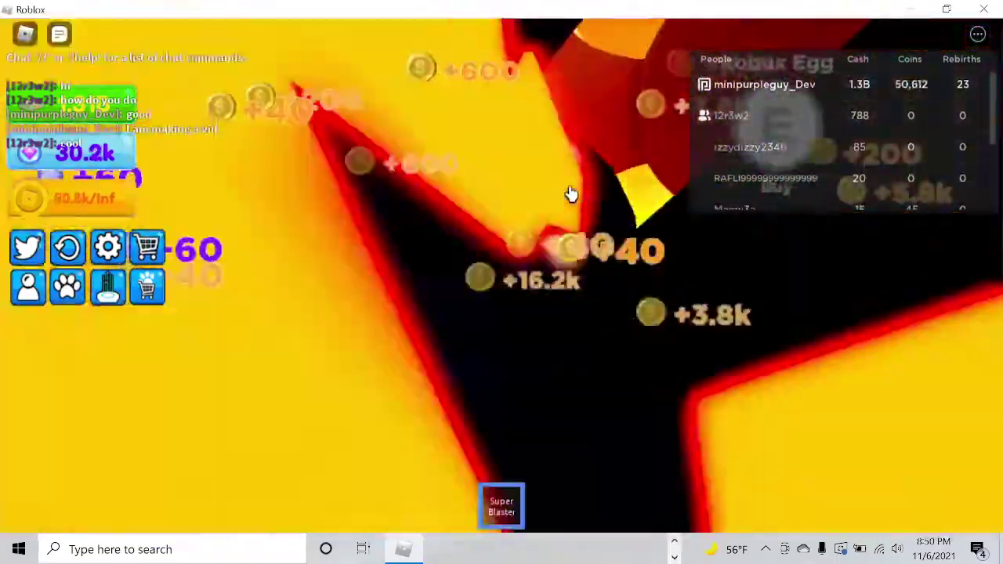
key(w)
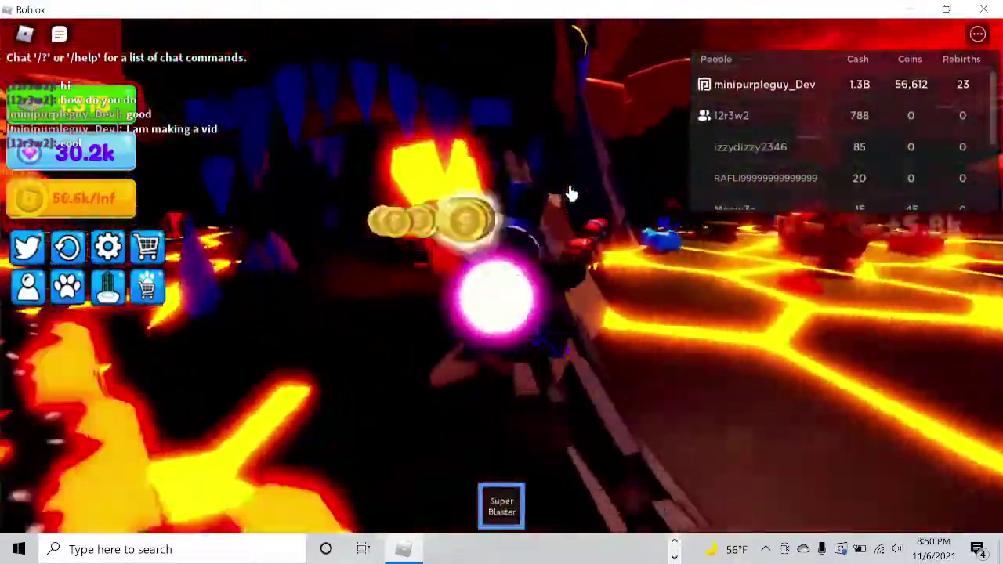
key(w)
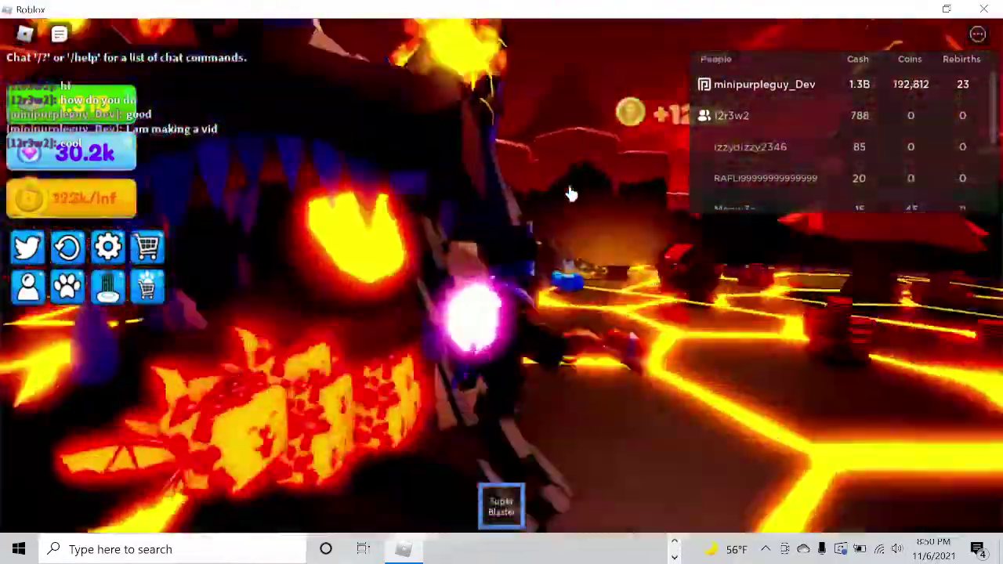
key(w)
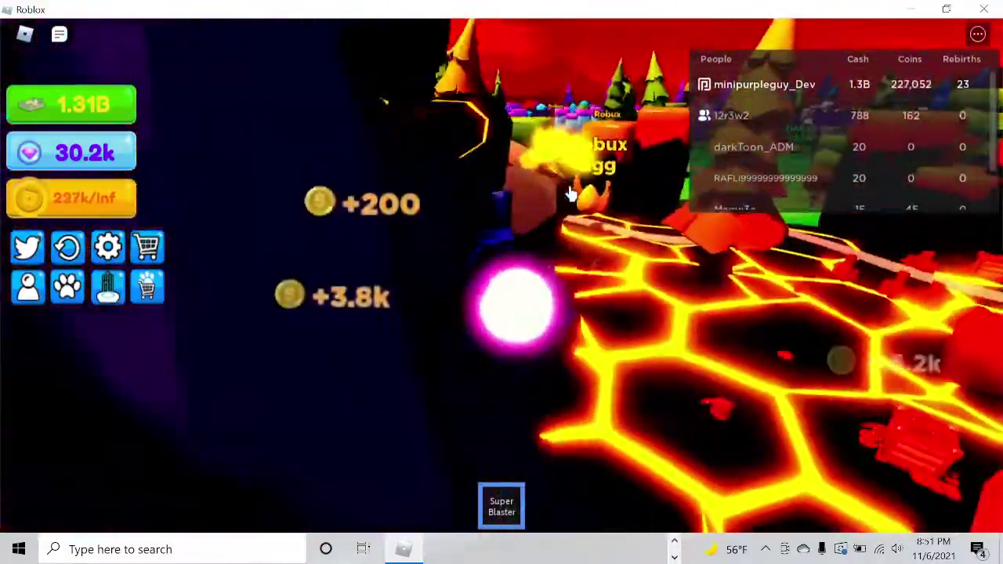
- Keep collecting lava coins, then head back past the Robux Egg toward the green area
key(w)
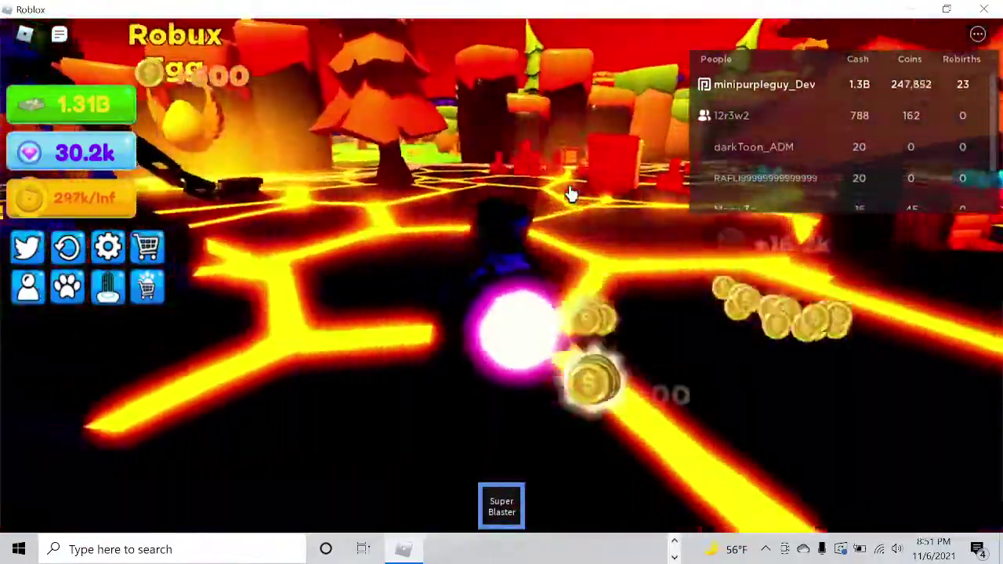
key(w)
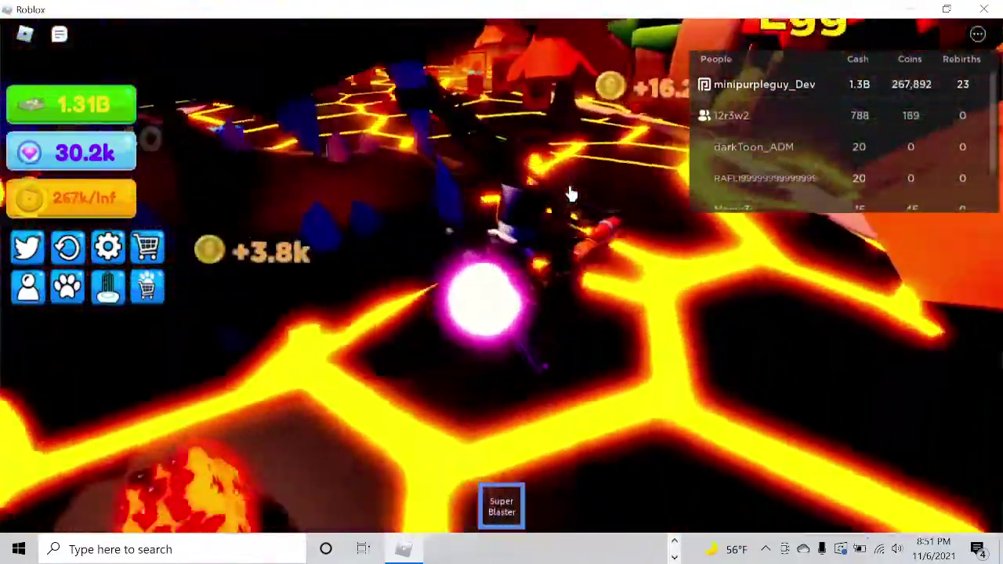
key(w)
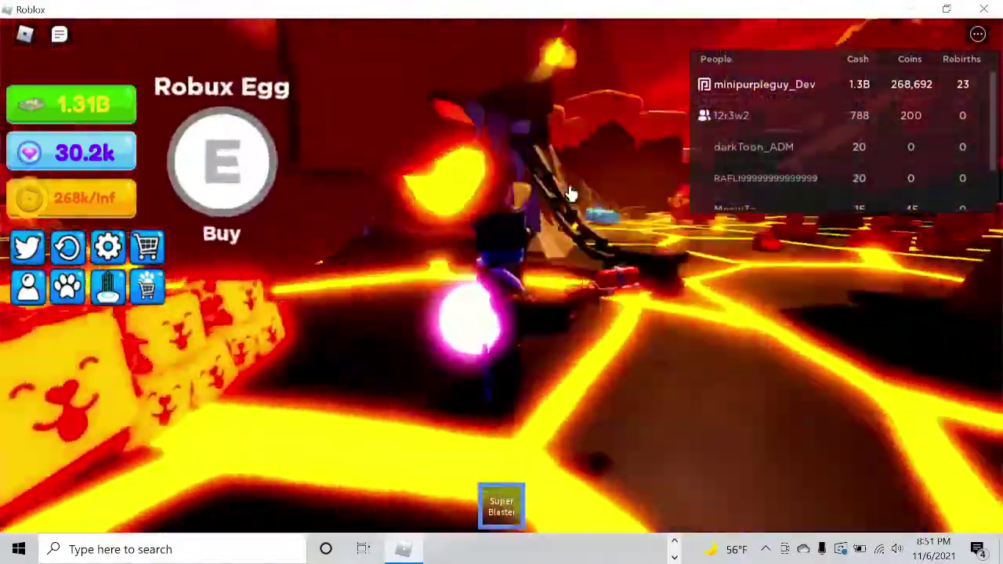
key(w)
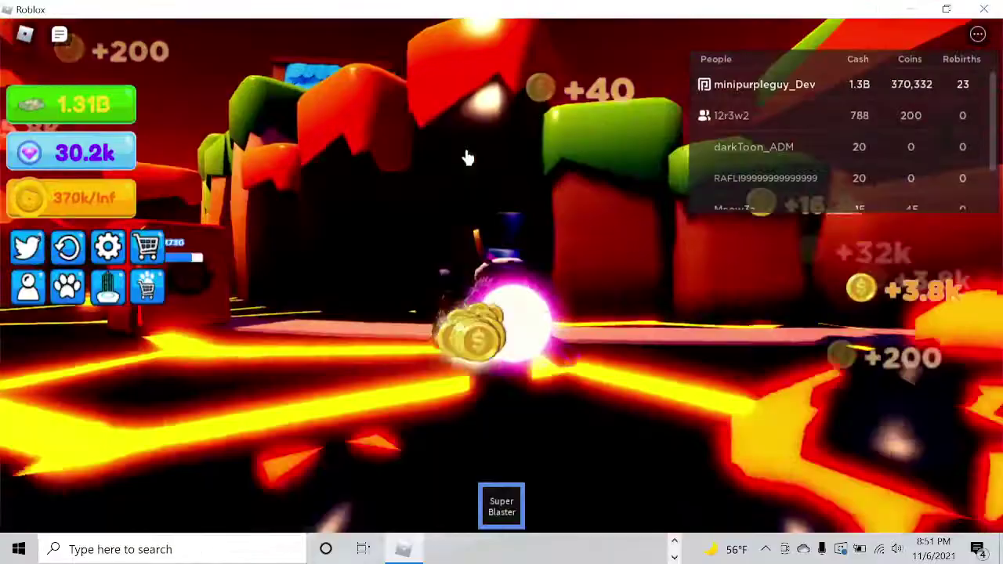
key(w)
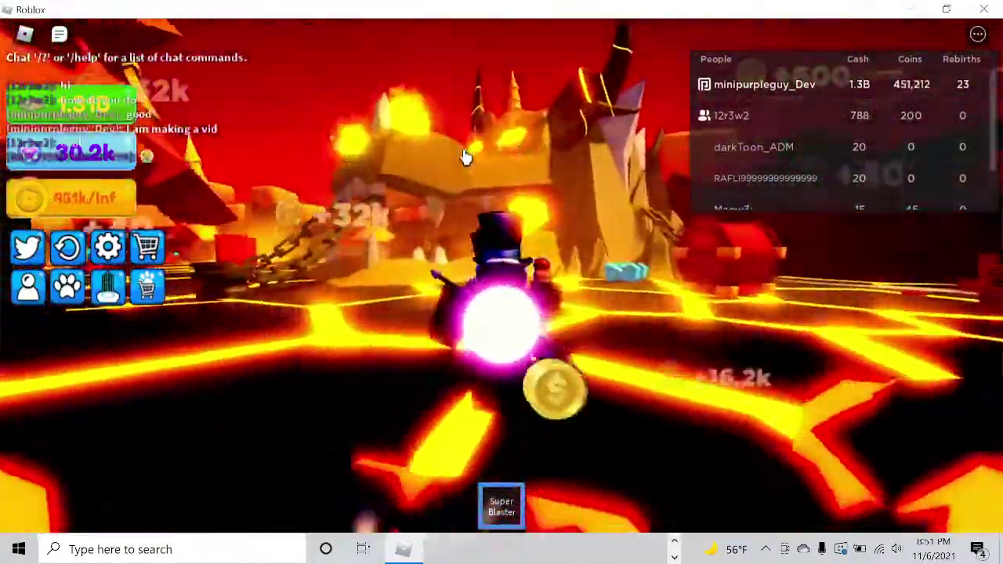
key(w)
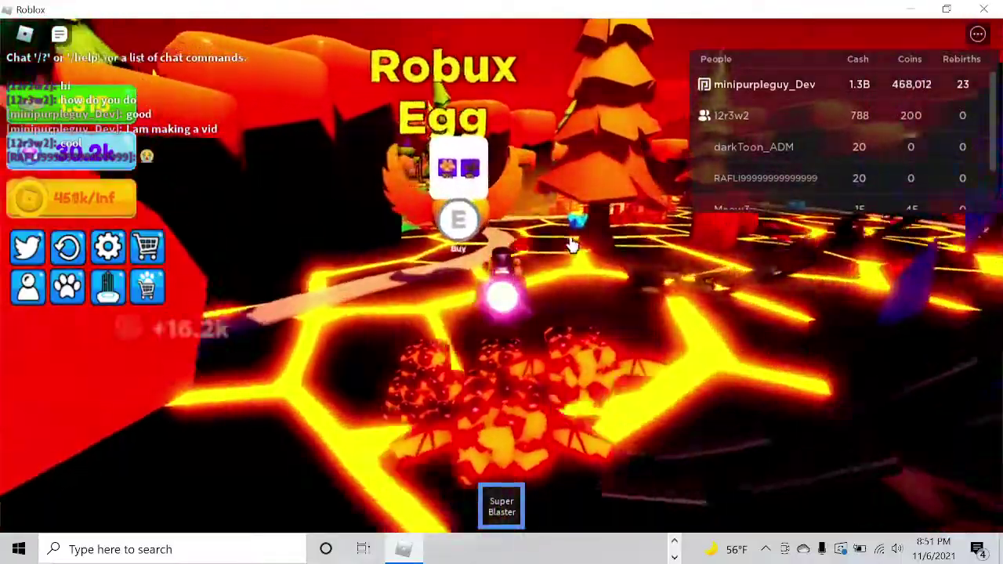
key(a)
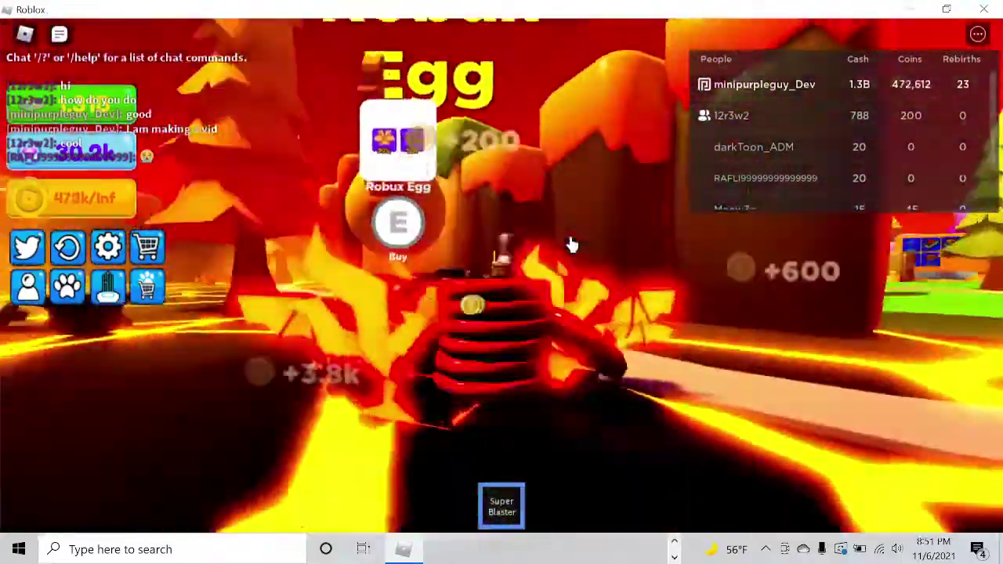
key(w)
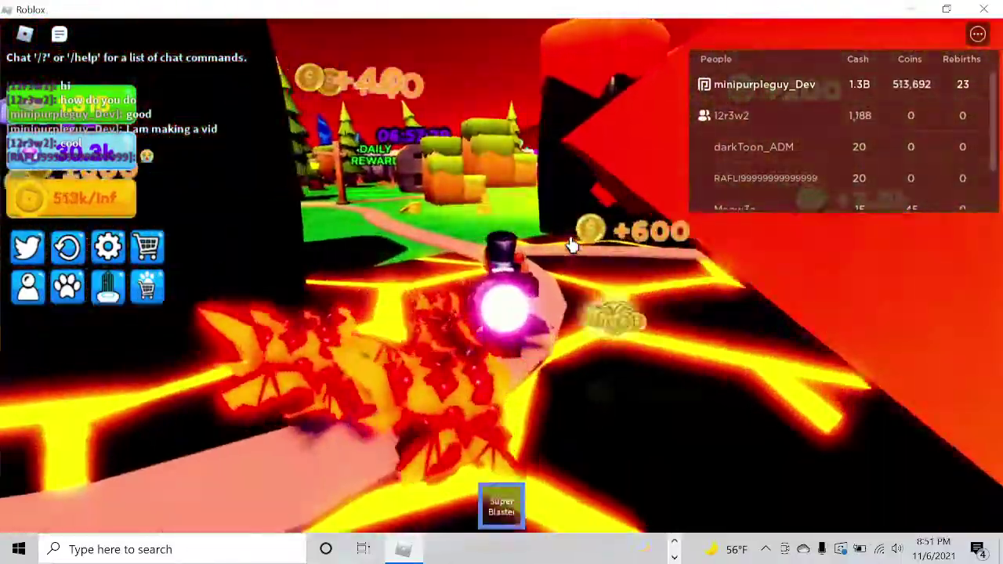
key(w)
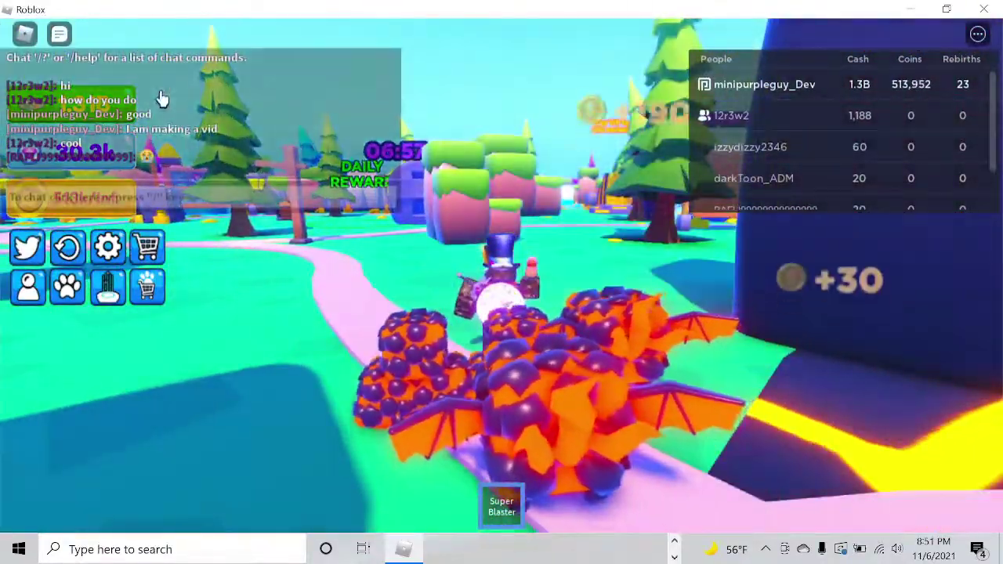
- Leave the lava area and cross the meadow collecting coins up to the blue building
key(w)
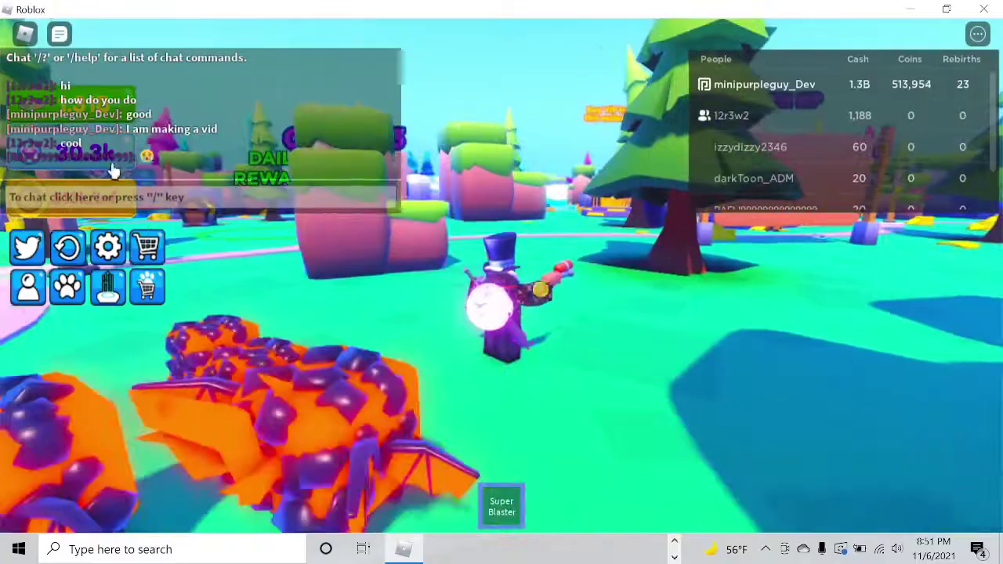
key(w)
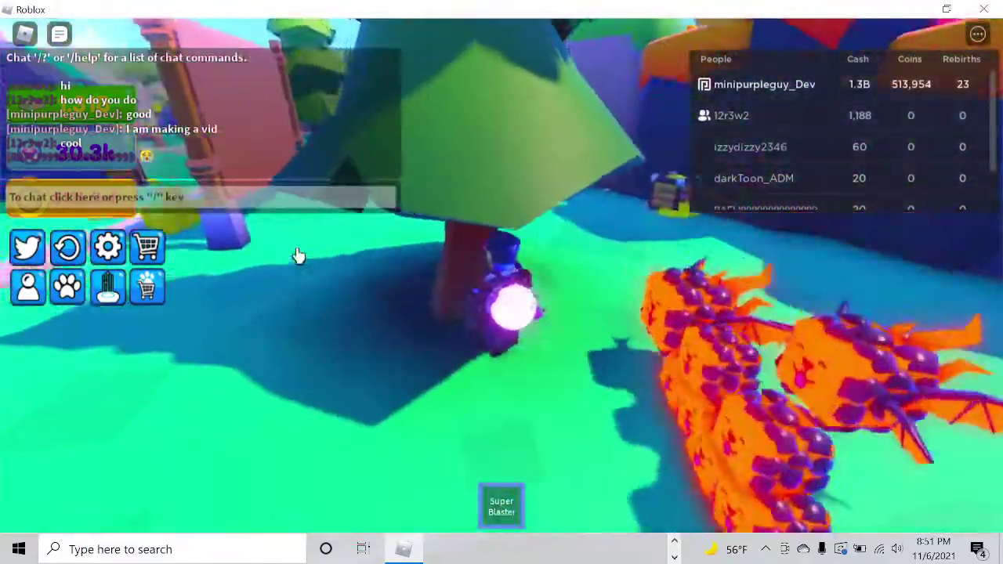
key(w)
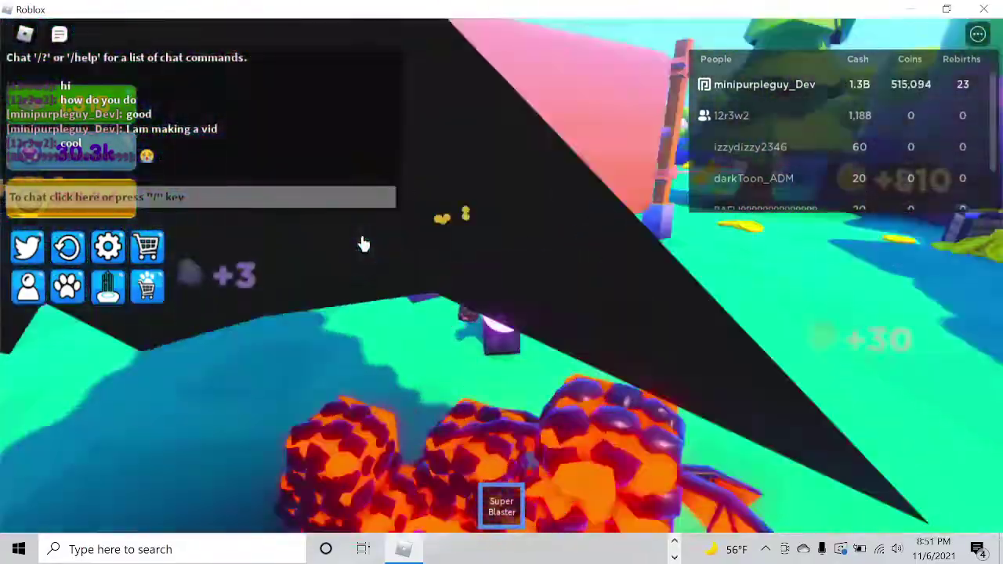
key(w)
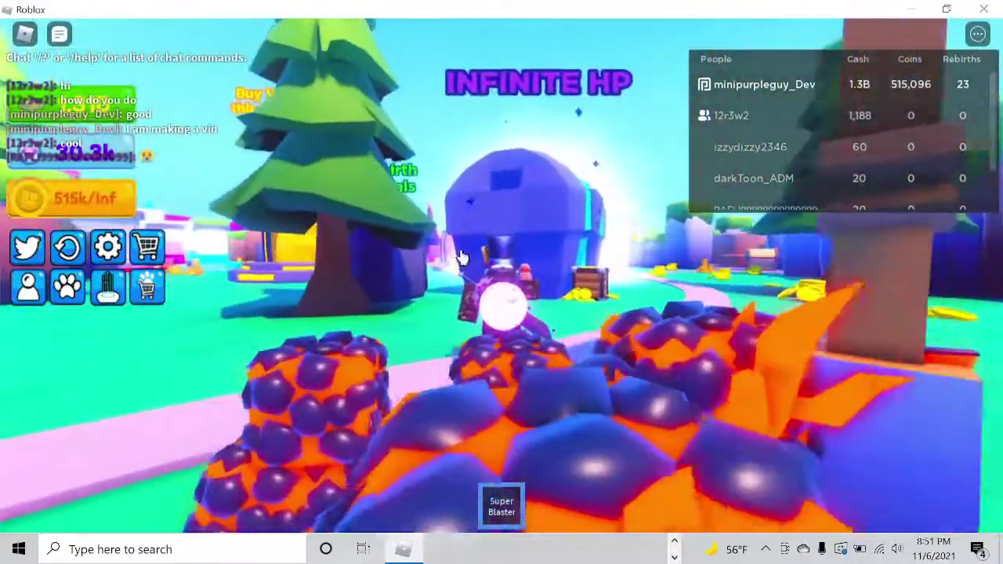
key(a)
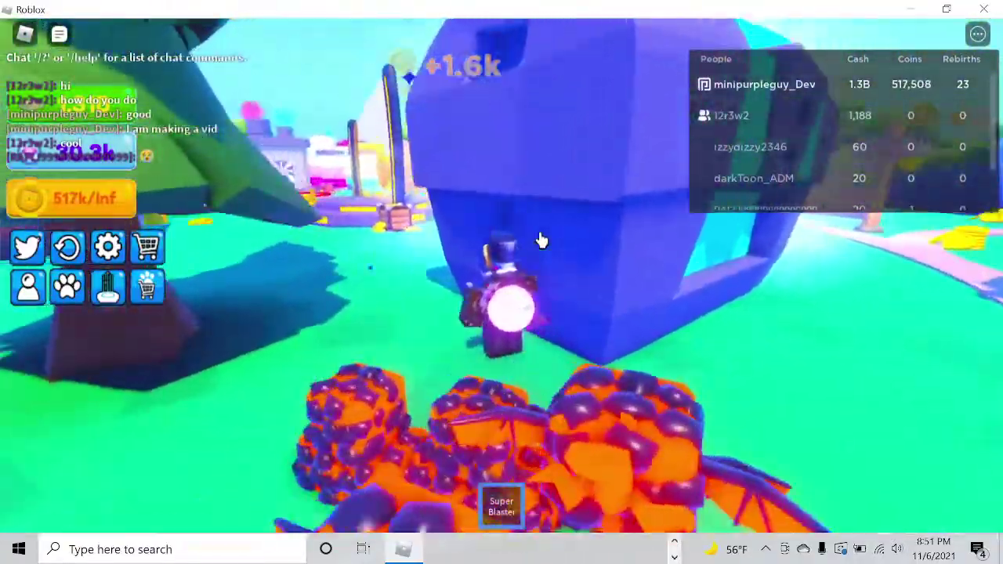
key(w)
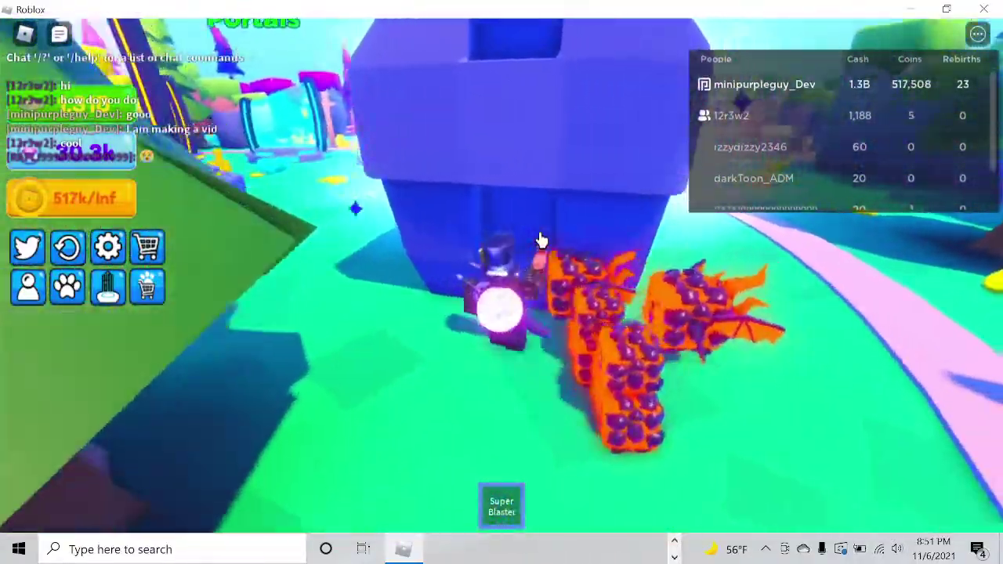
- Circle the blue building collecting coins, then cross the purple platform into the red circle
key(a)
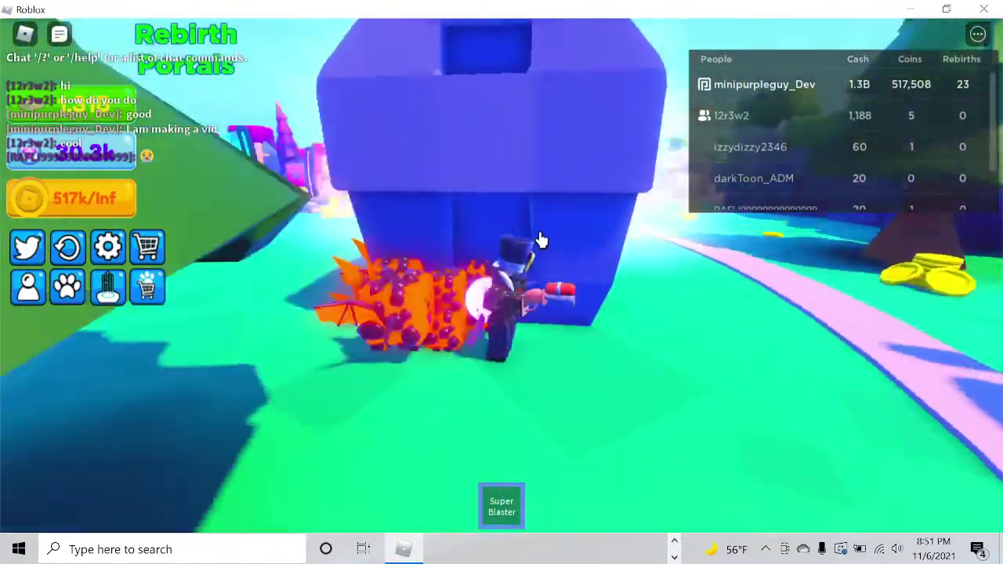
key(a)
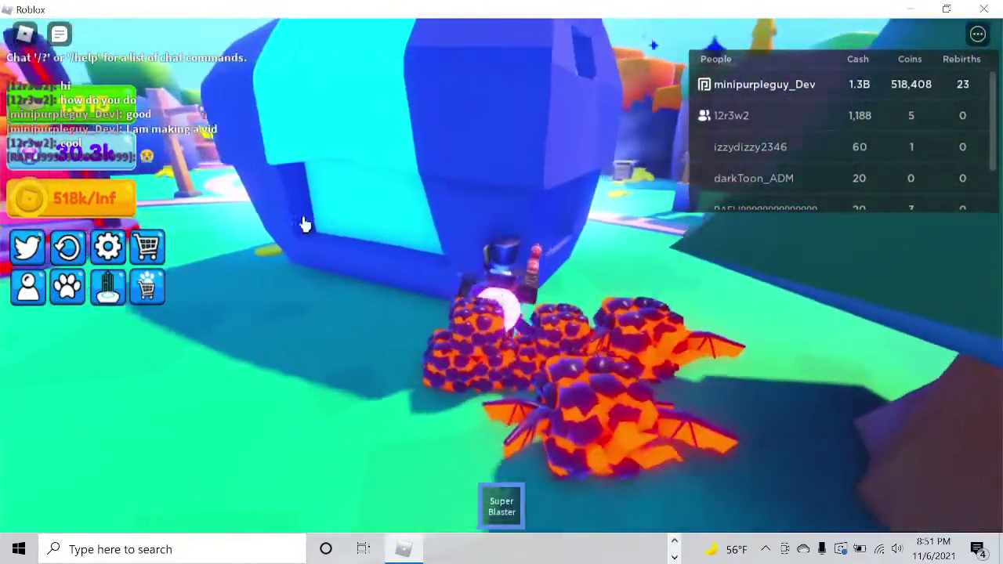
key(a)
key(a)
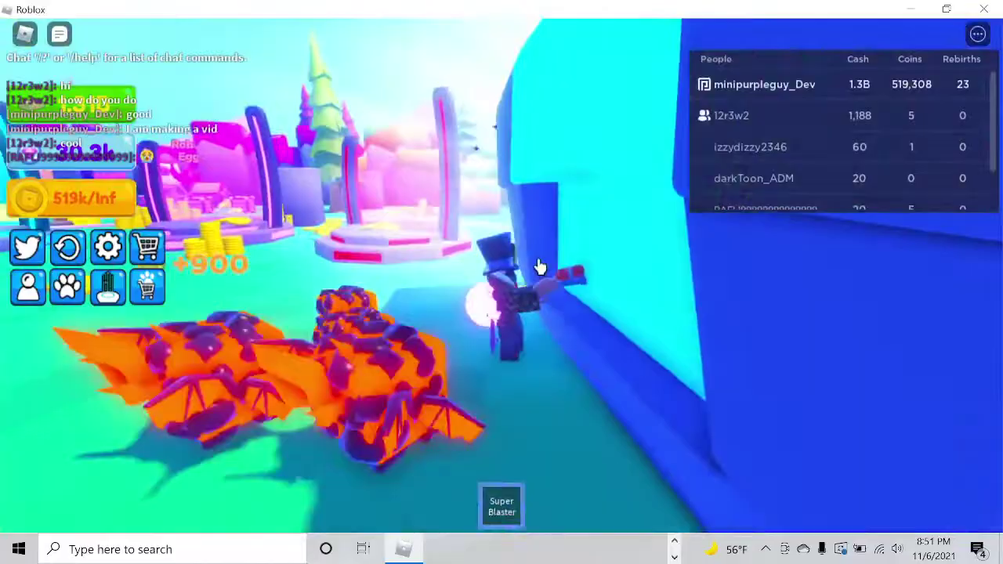
key(a)
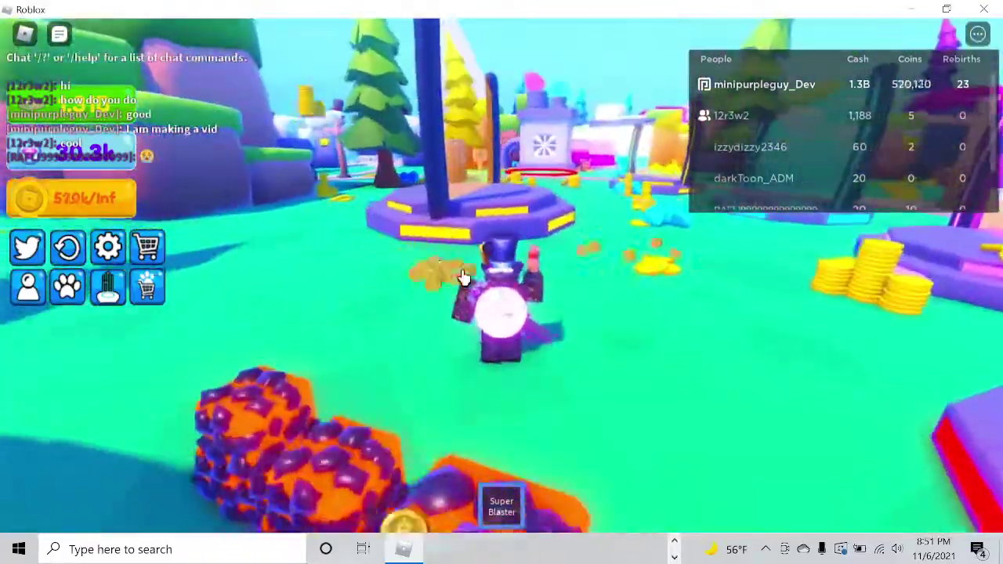
key(w)
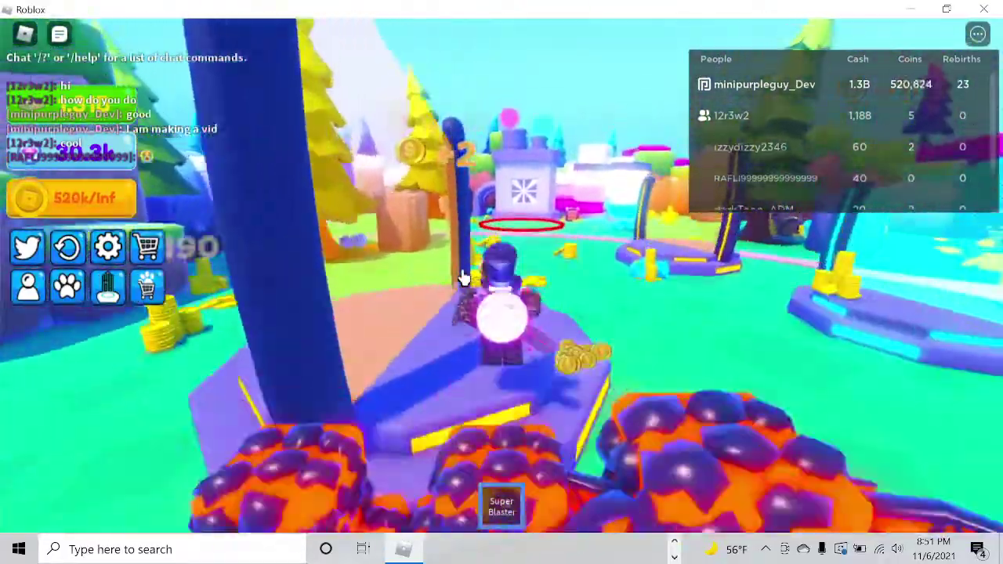
key(w)
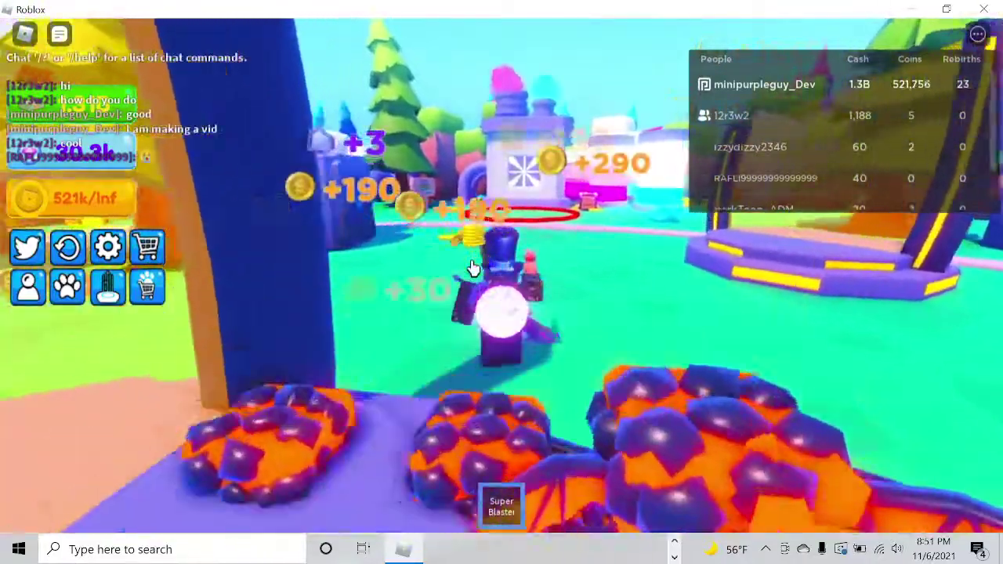
key(w)
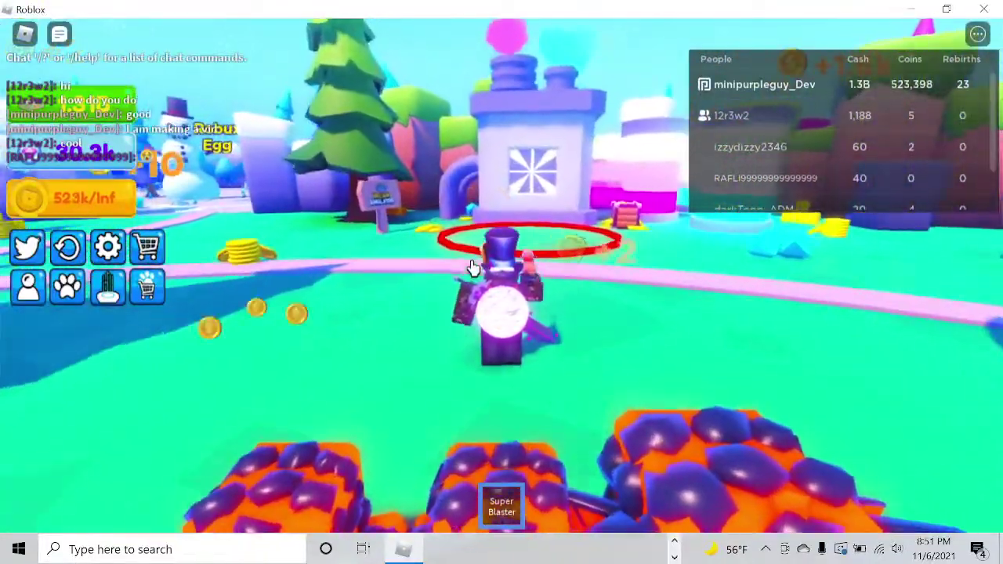
key(w)
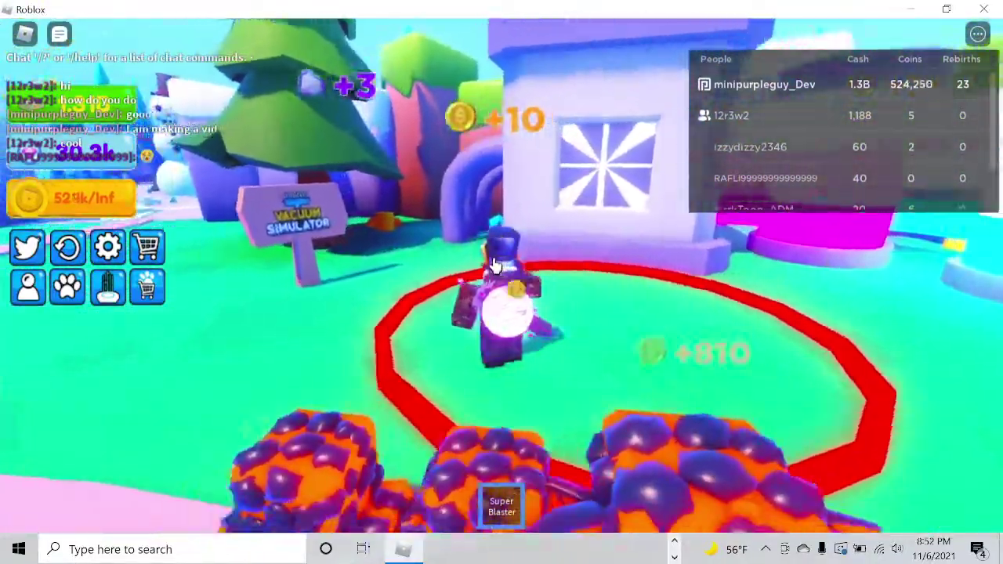
- Walk around the red circle by the Vacuum Simulator sign, then open the pet inventory with P
key(w)
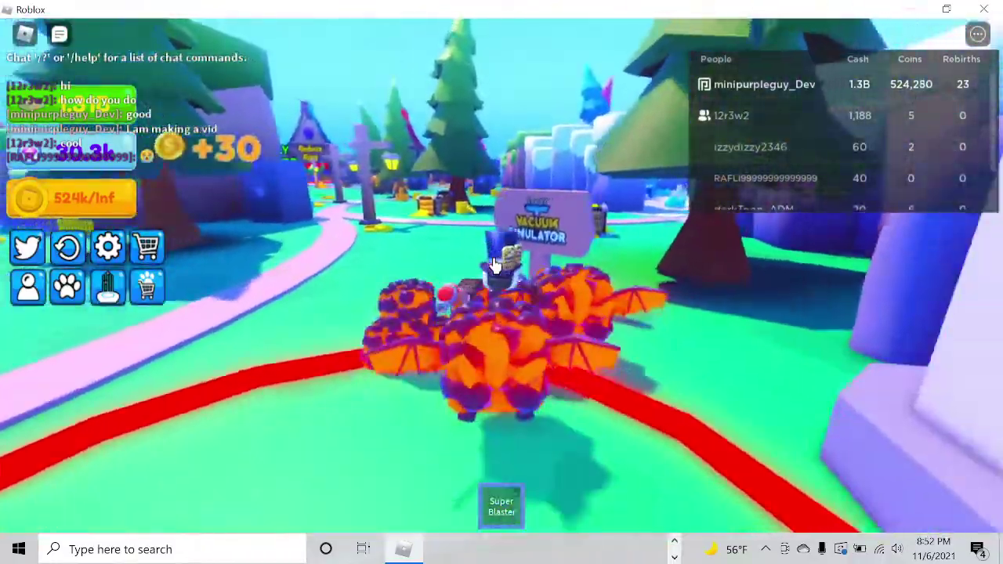
key(d)
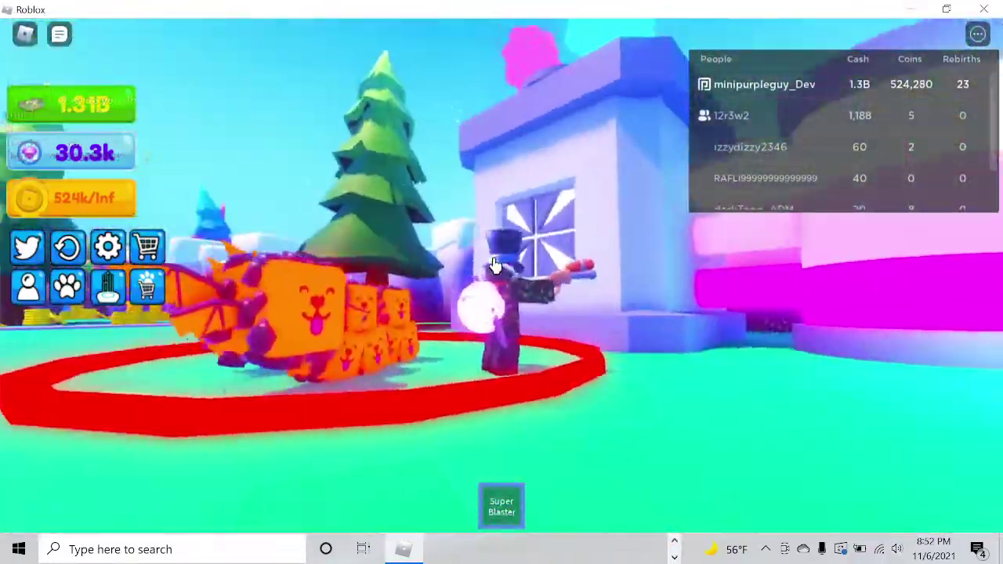
key(a)
key(w)
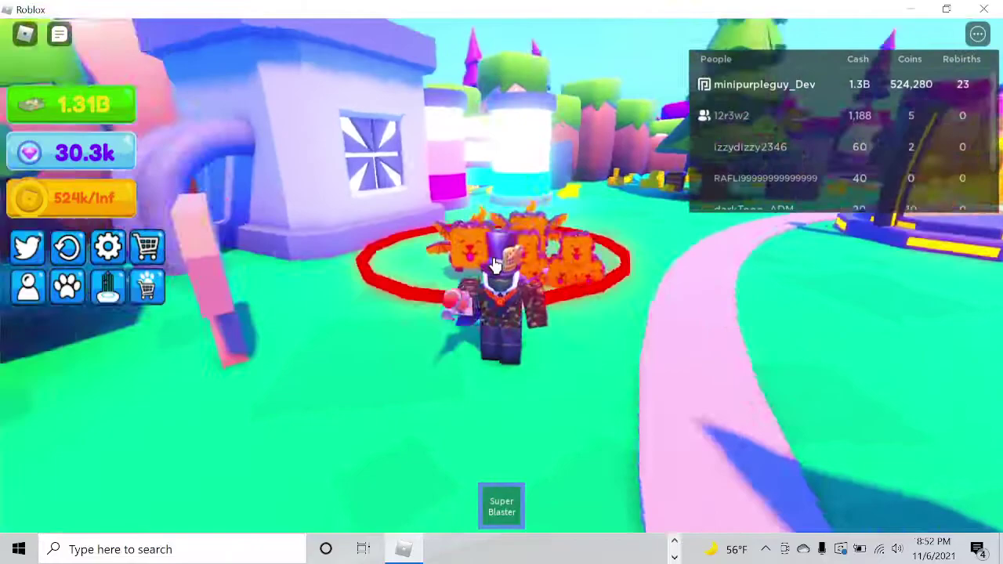
key(s)
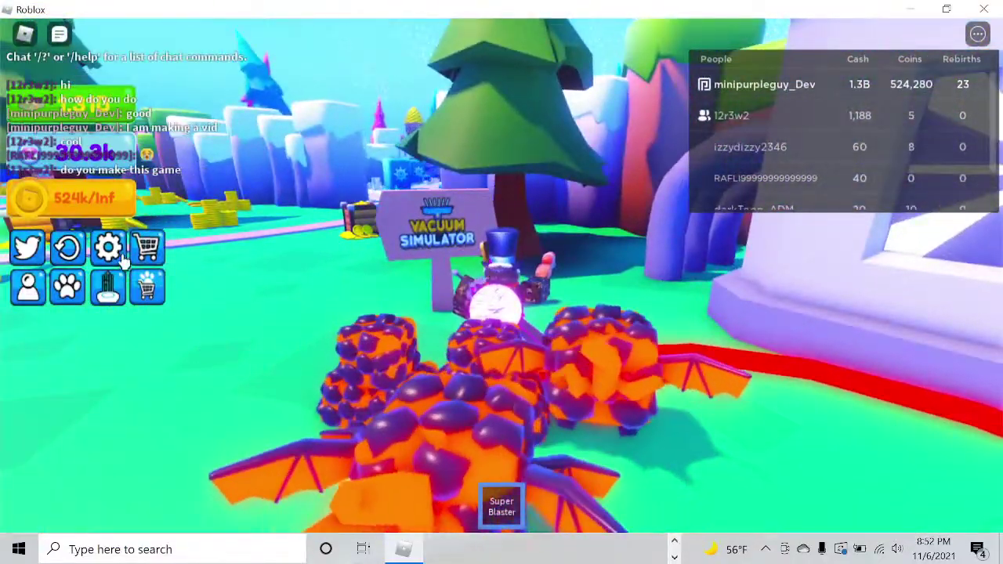
key(s)
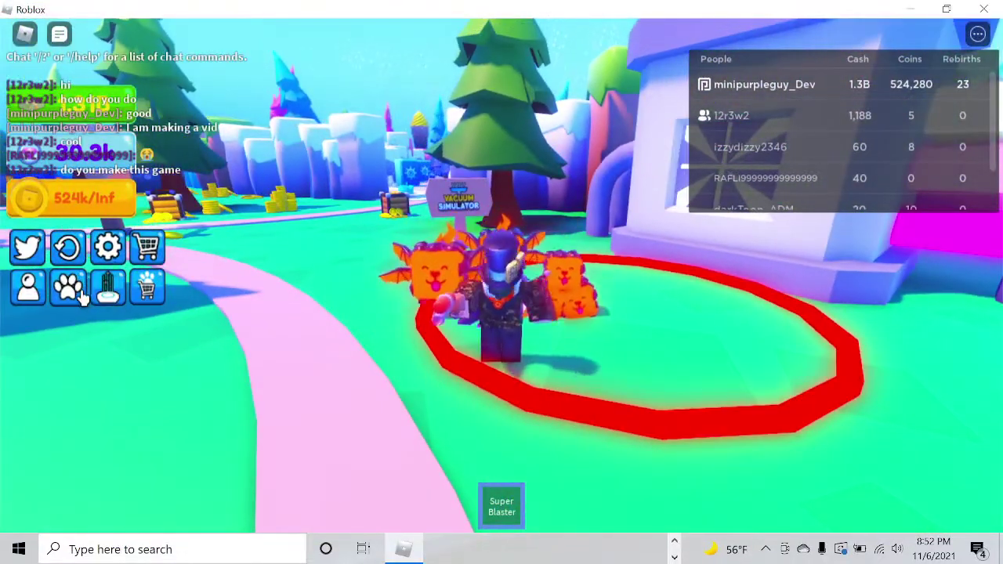
key(w)
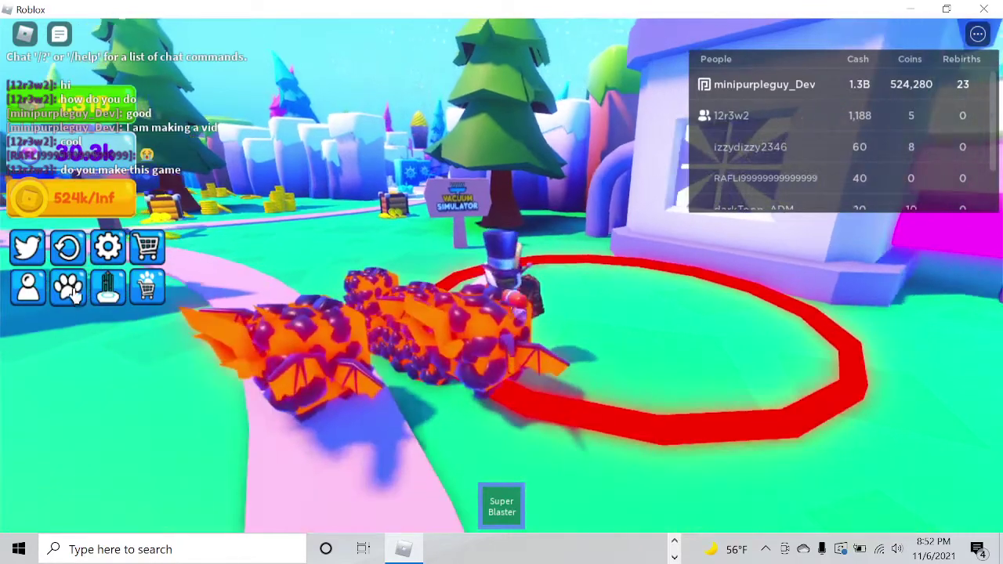
key(p)
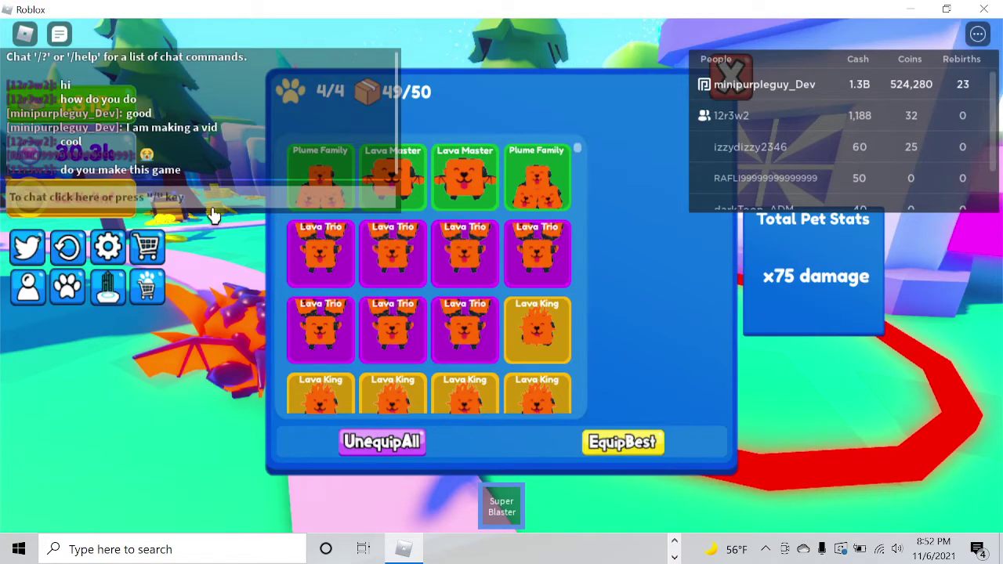
- Hide the leaderboard, close the pet inventory, then show the leaderboard again from the menu
click(978, 34)
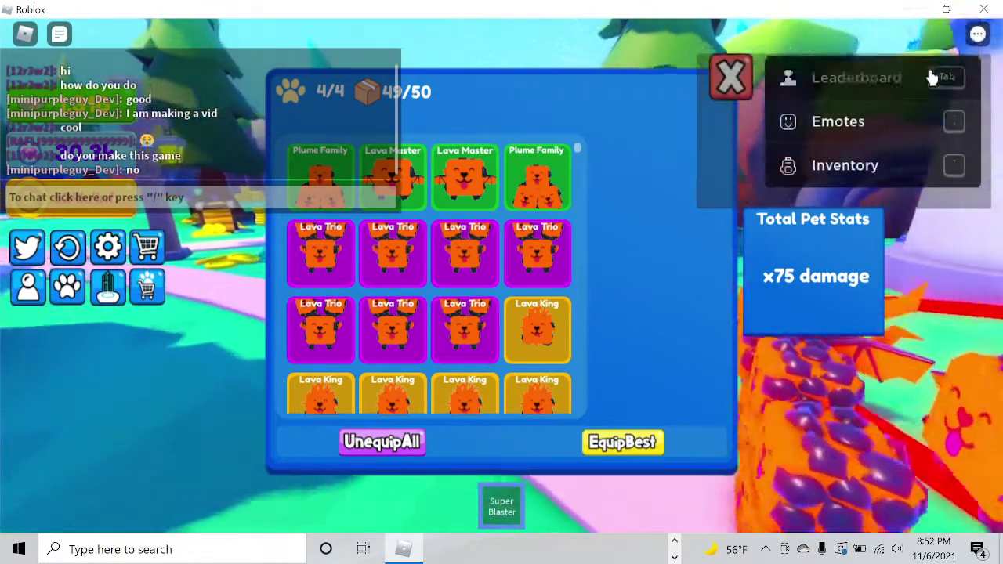
click(807, 84)
click(731, 77)
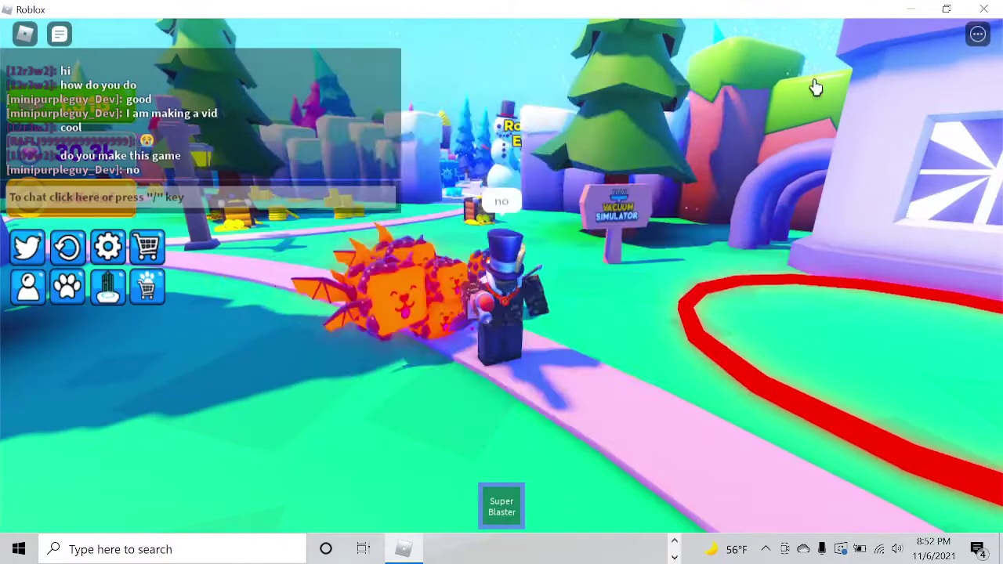
click(980, 36)
click(905, 85)
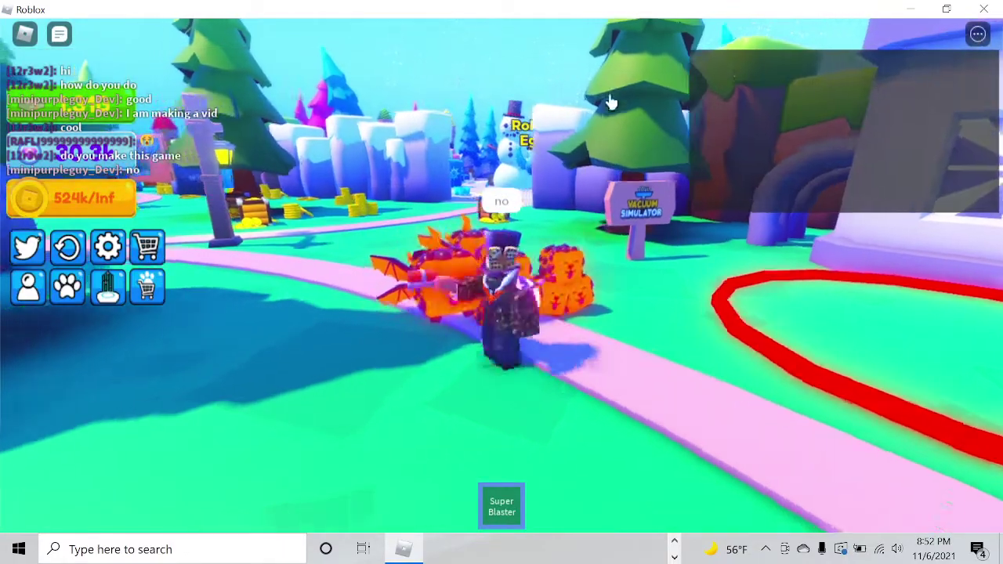
- Walk through the lobby over the Rebirth Portals platform and past the big tree, collecting coins
key(w)
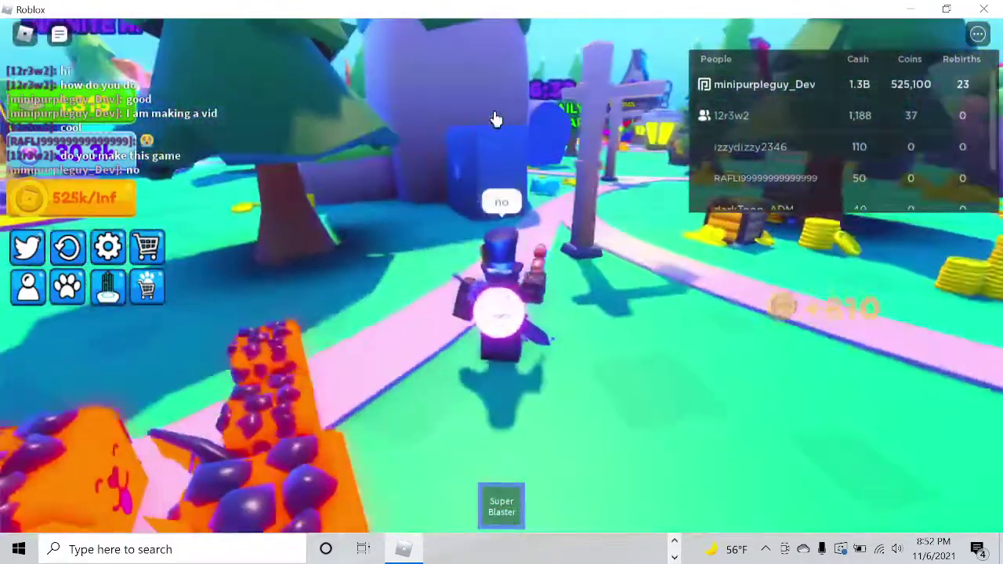
key(w)
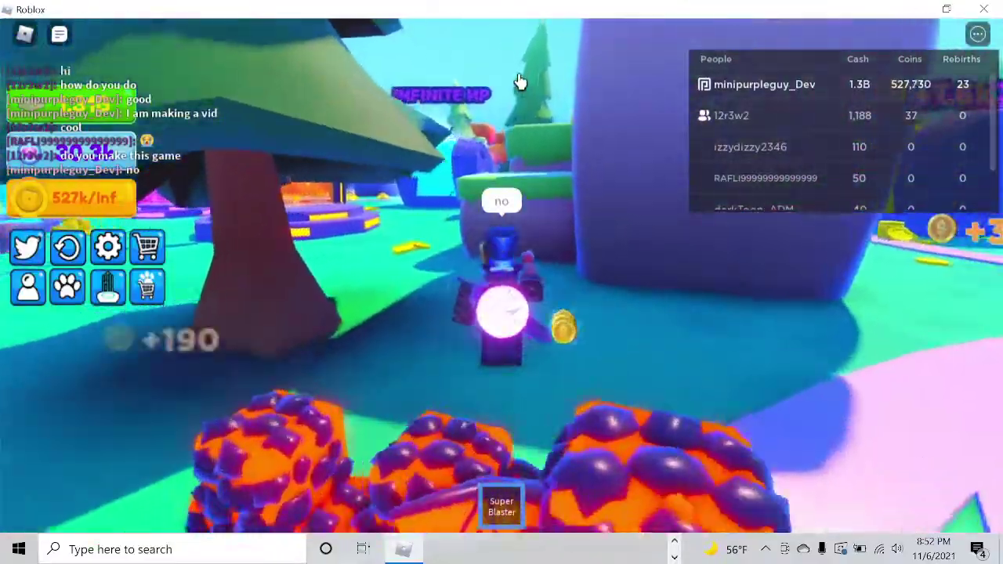
key(w)
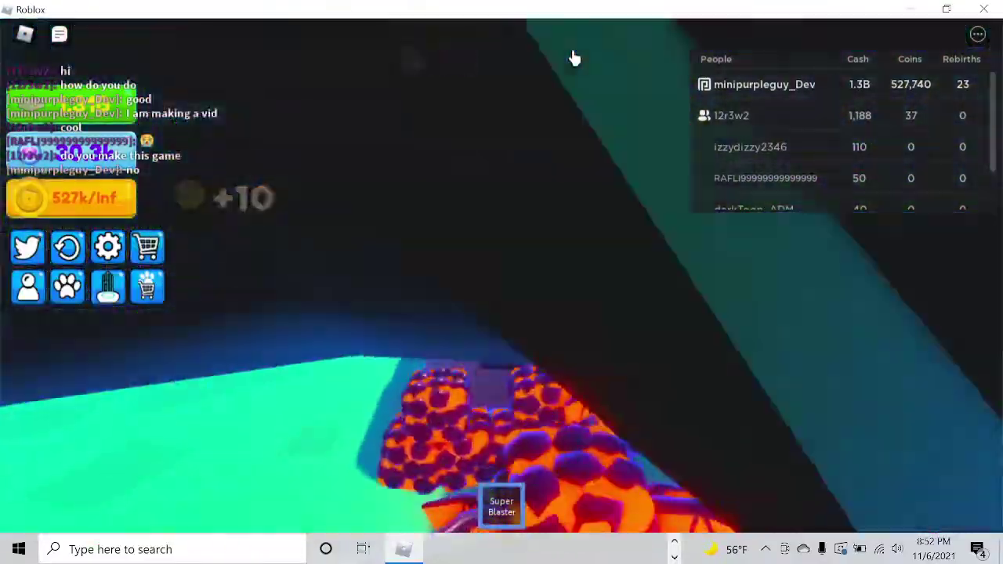
key(w)
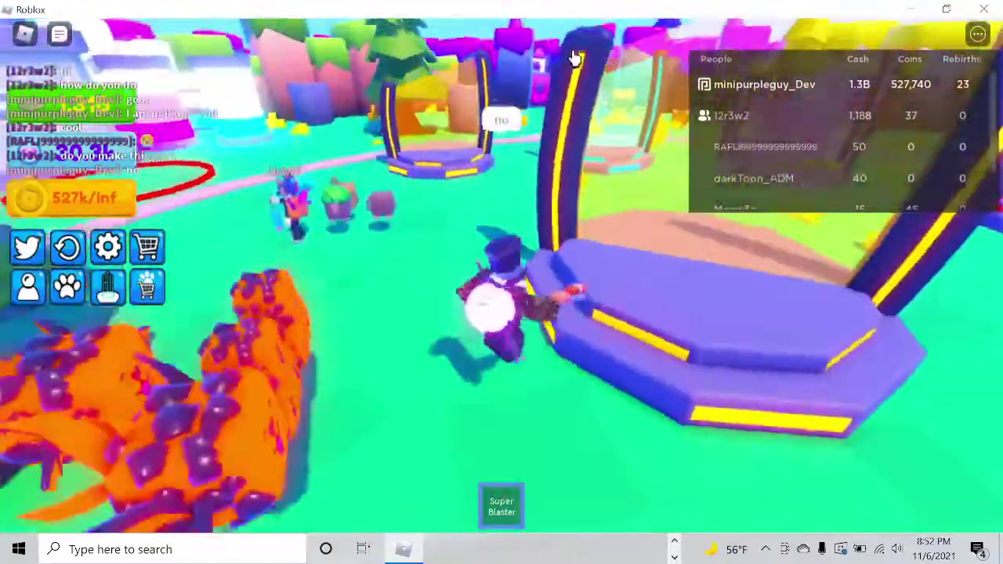
key(w)
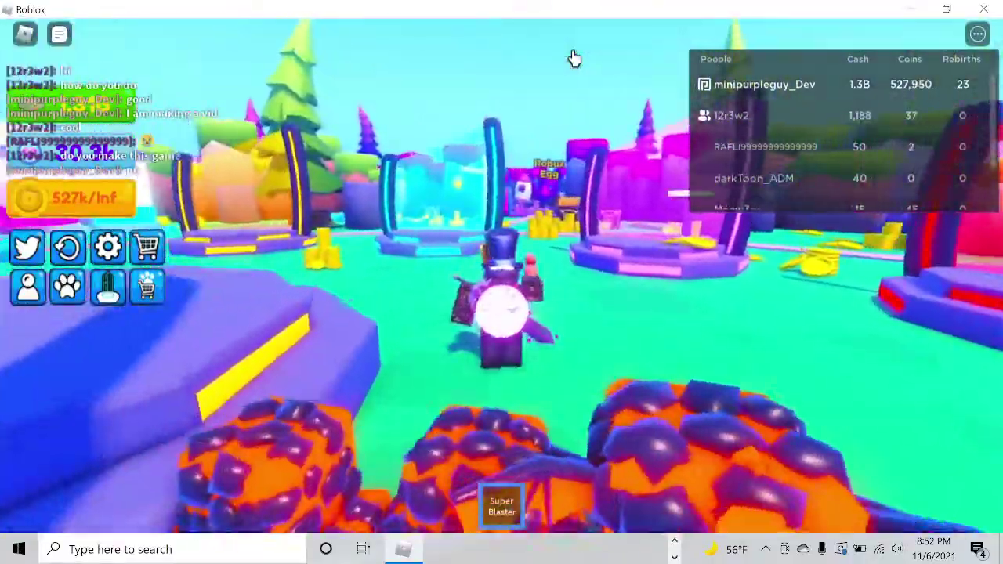
key(a)
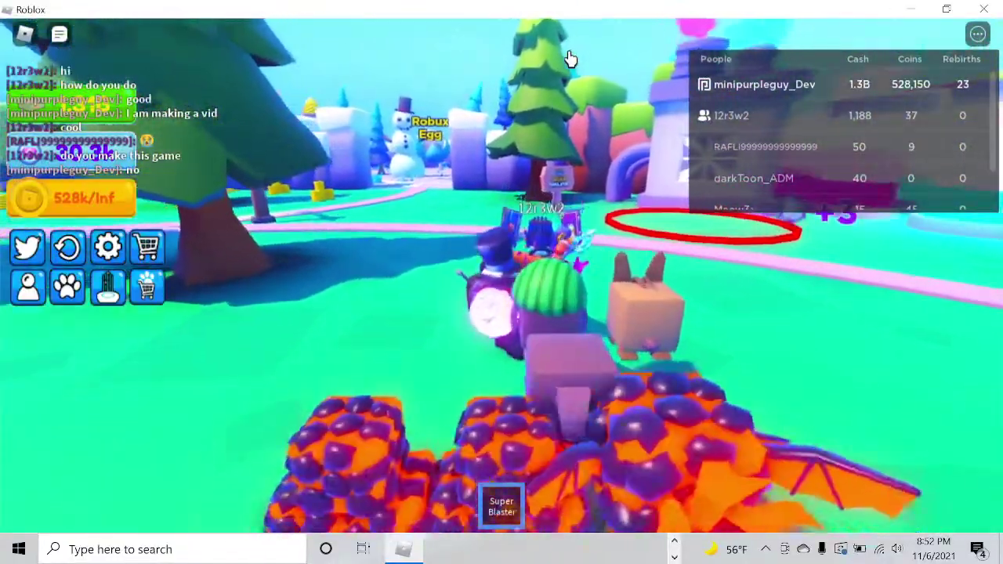
key(a)
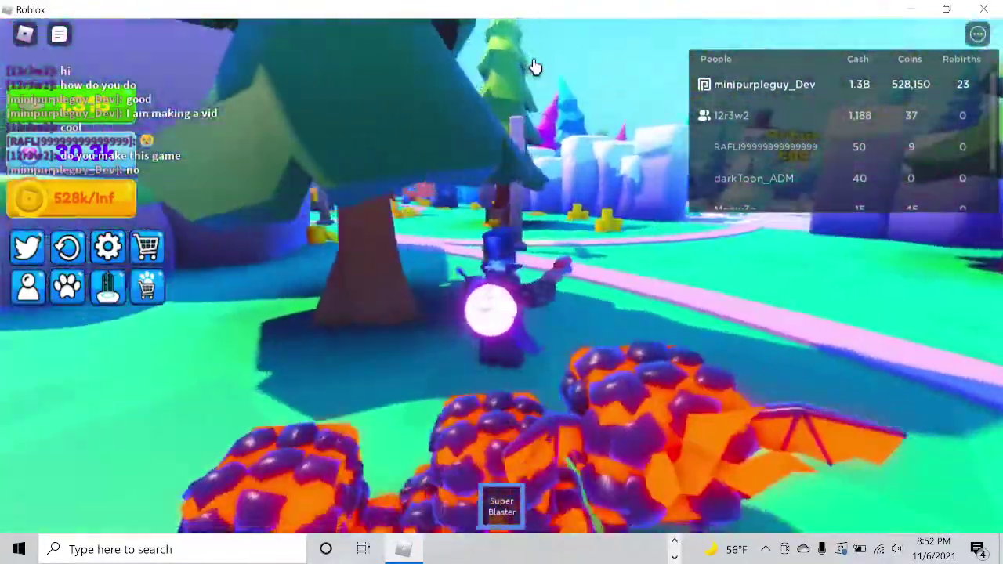
key(w)
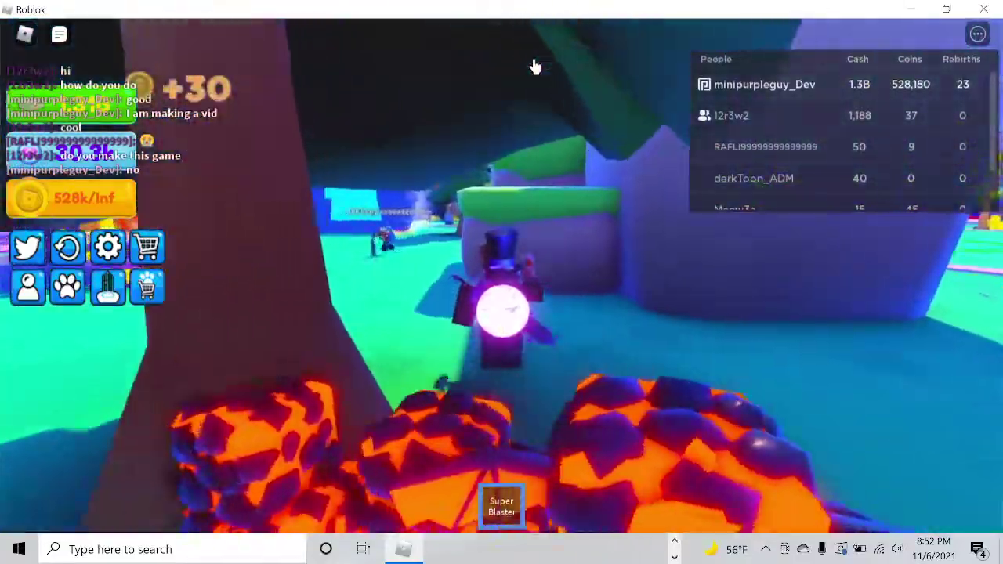
key(w)
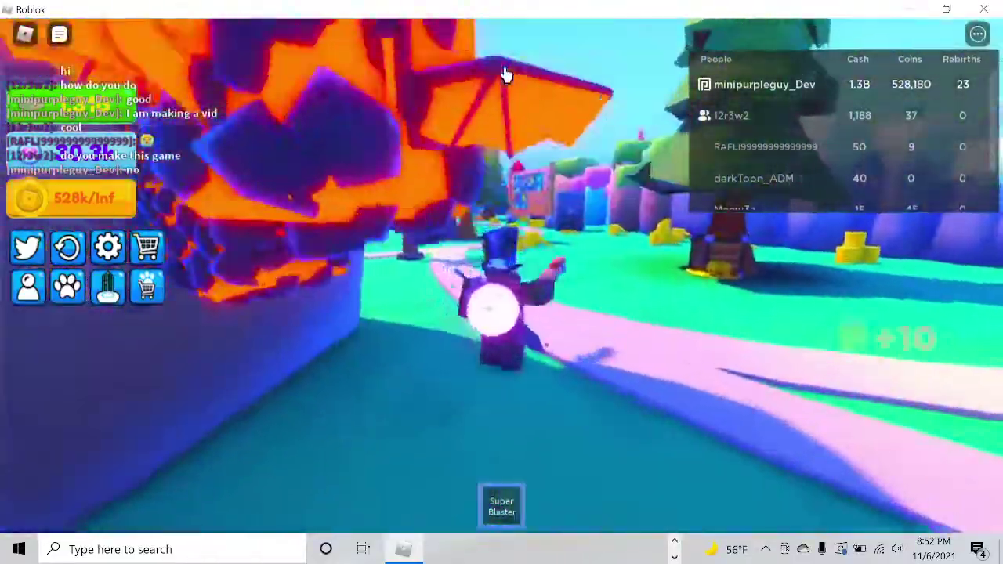
key(w)
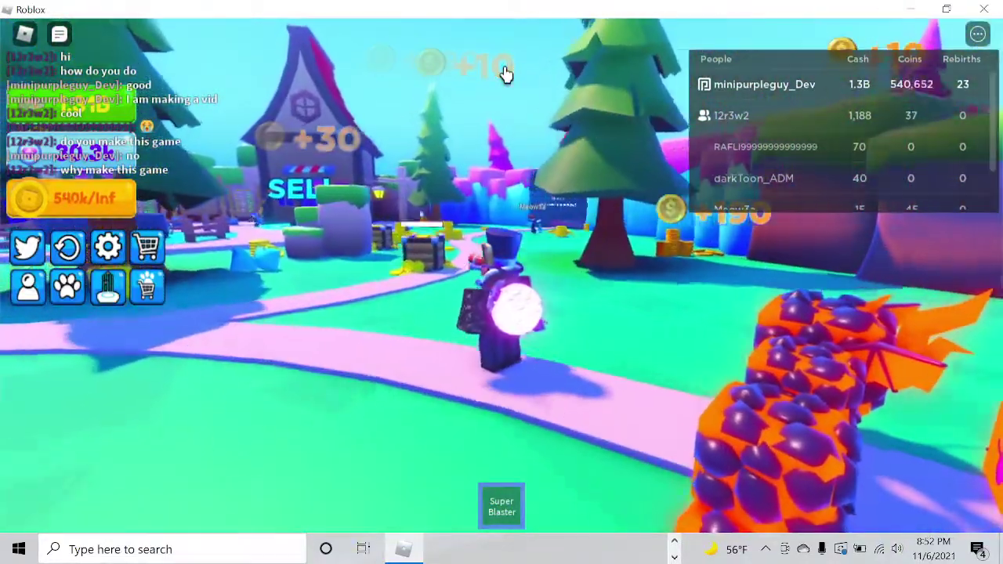
- Walk past the trees and through the fountain plaza up to the shop ring
key(w)
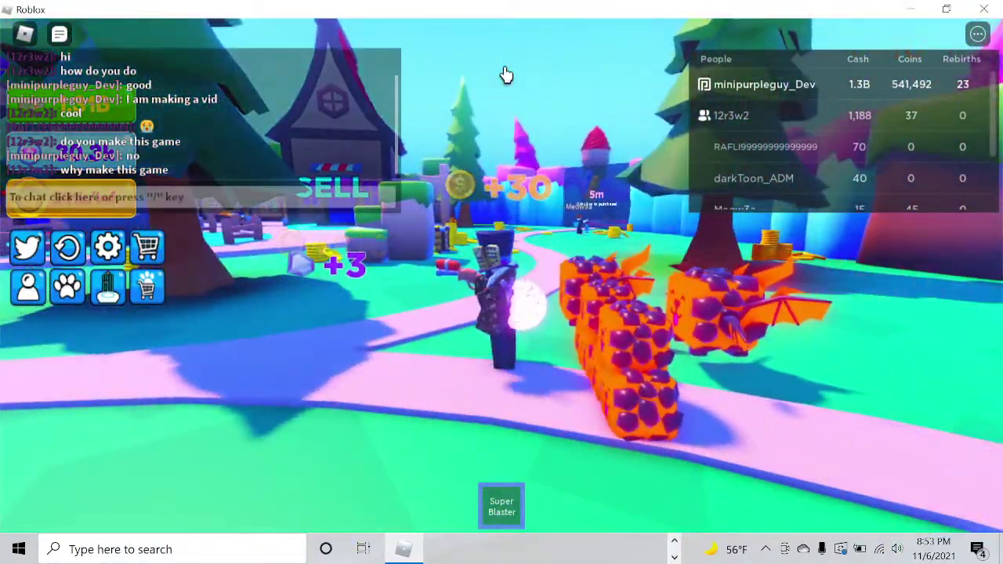
key(w)
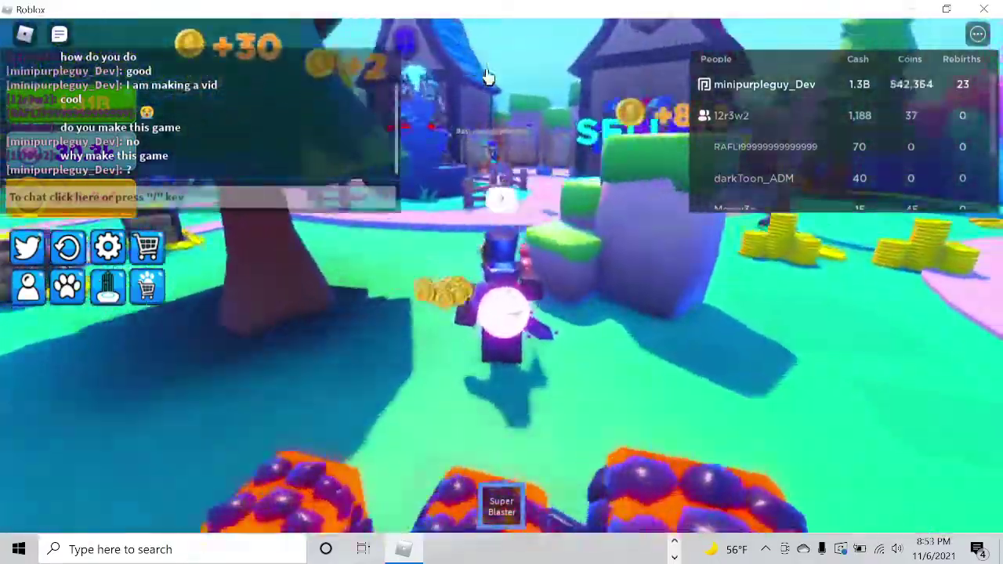
key(w)
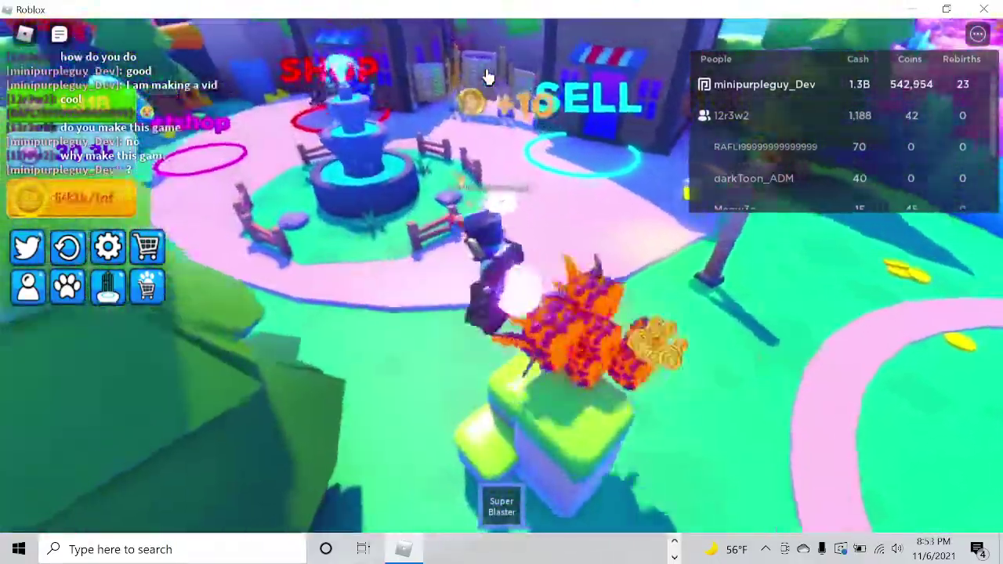
key(w)
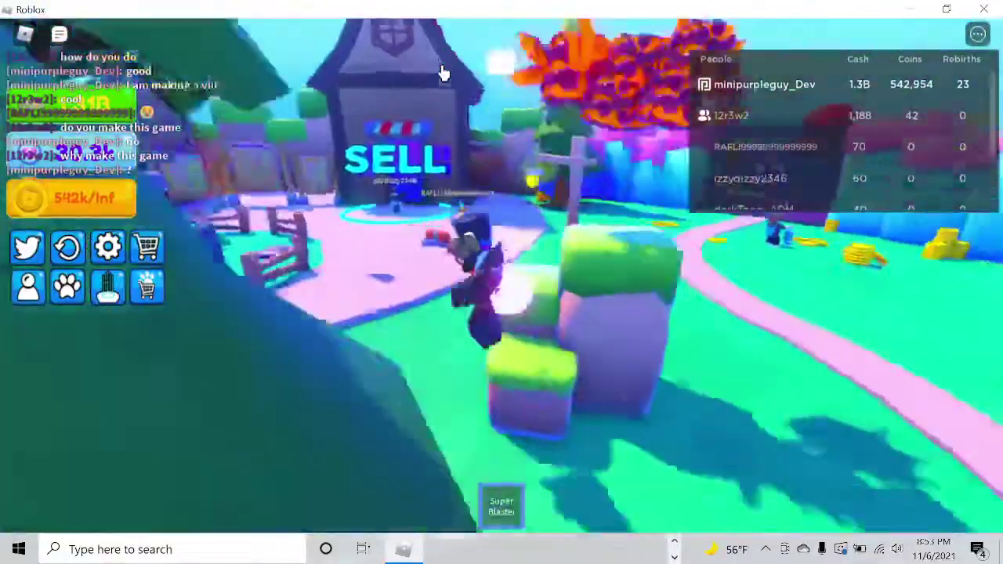
key(w)
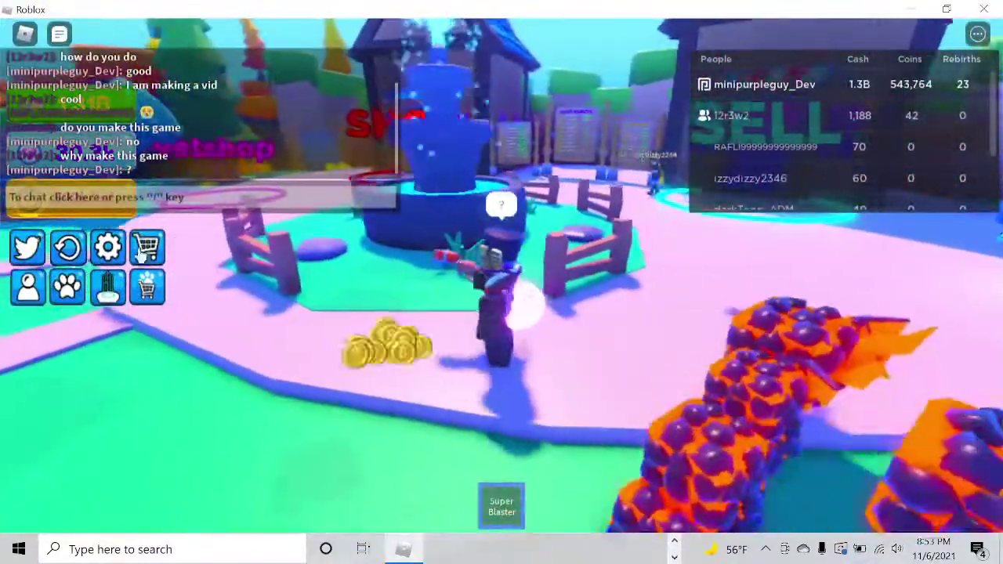
key(w)
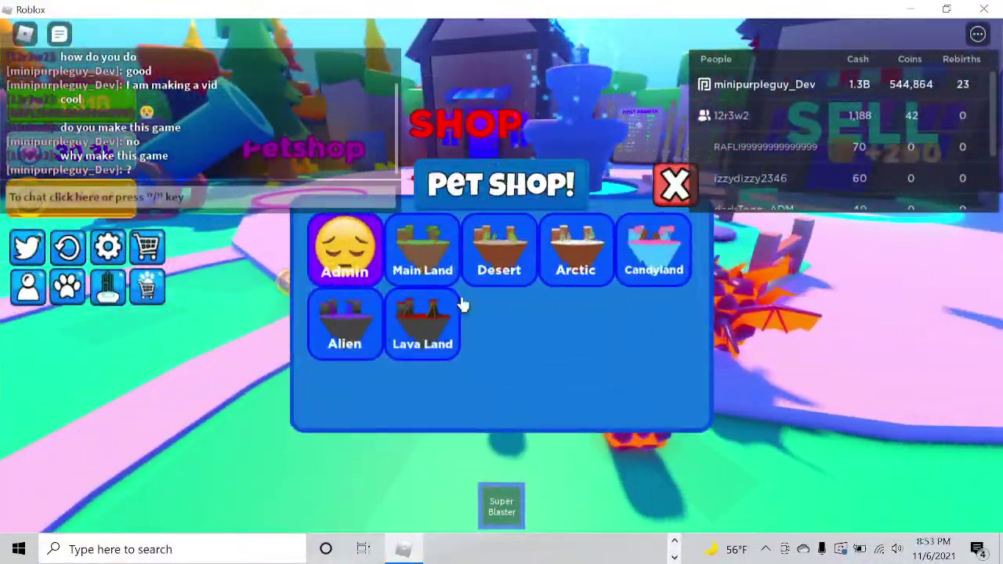
- List all seven 700-gem Alien zone pets, then walk around with the shop open
click(345, 323)
click(367, 321)
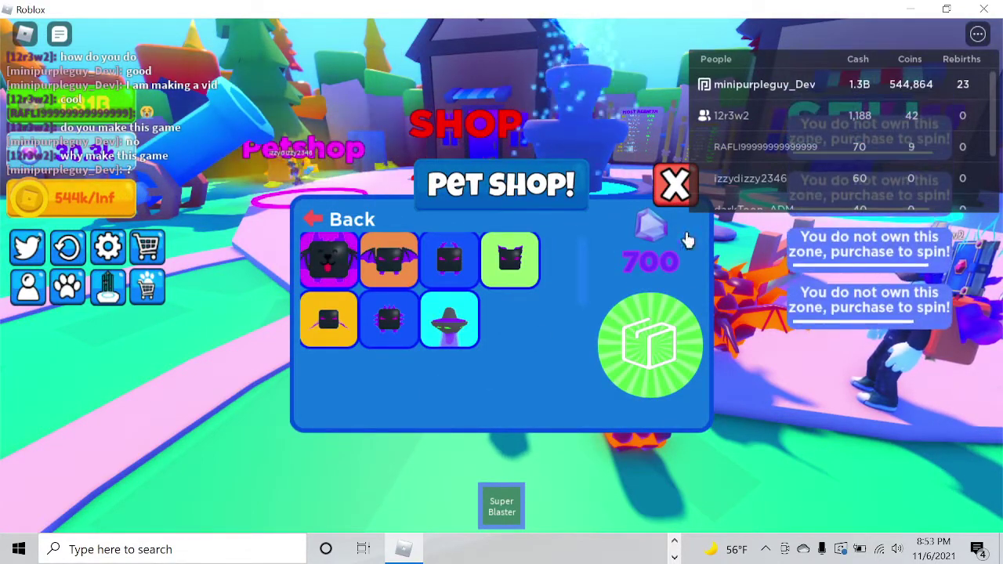
key(a)
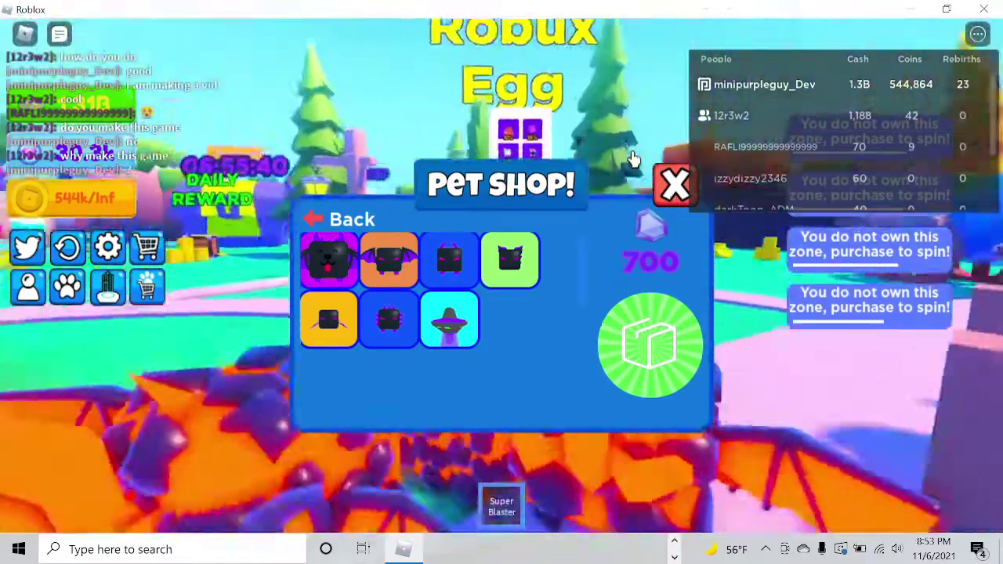
key(a)
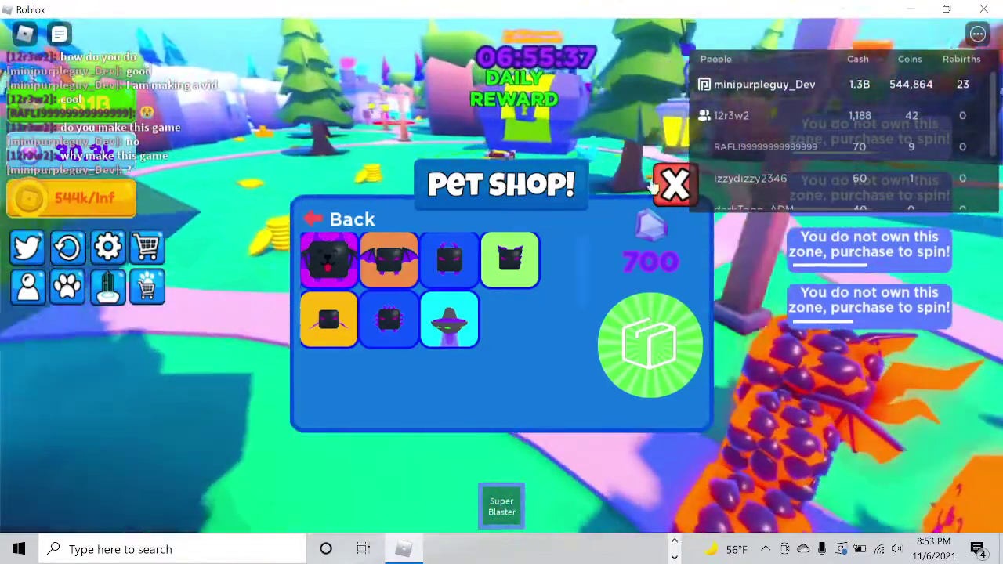
key(a)
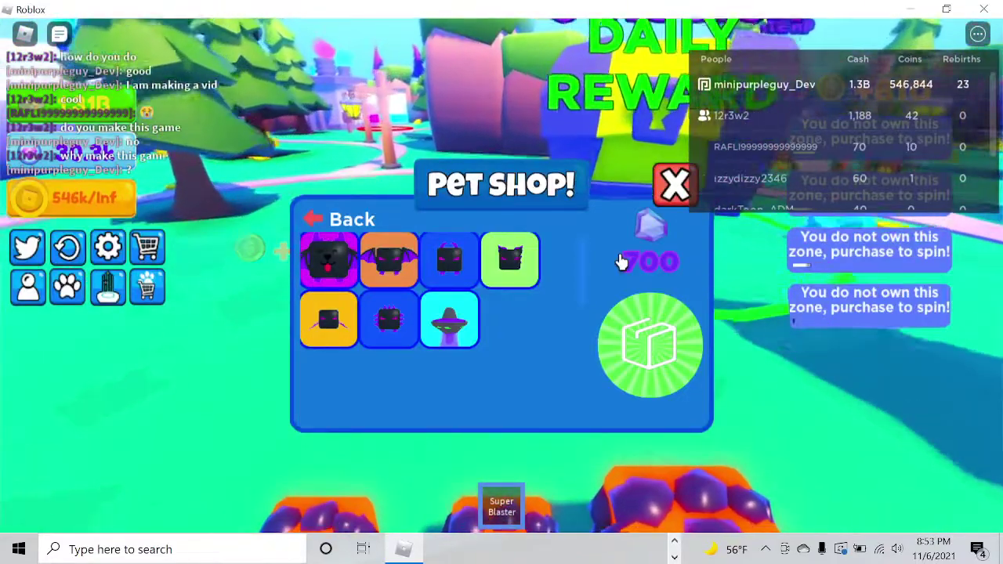
key(a)
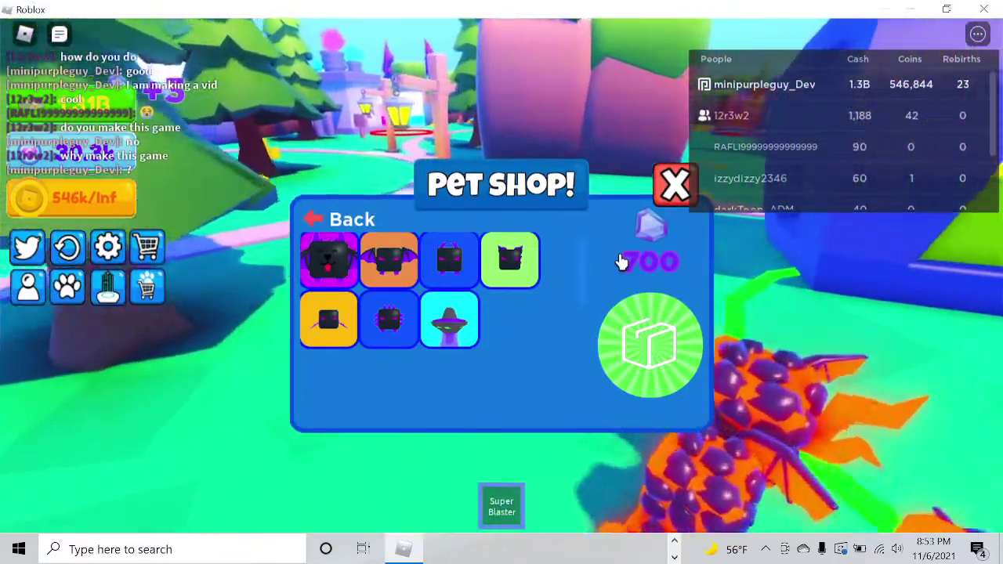
- Walk between the lamp post and Robux Egg, then try closing the Pet Shop
key(w)
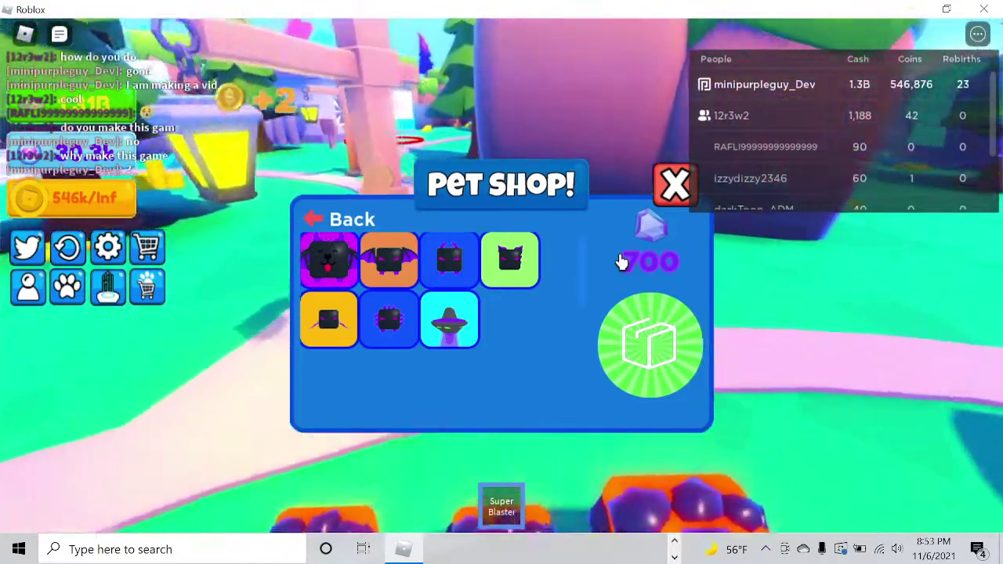
key(s)
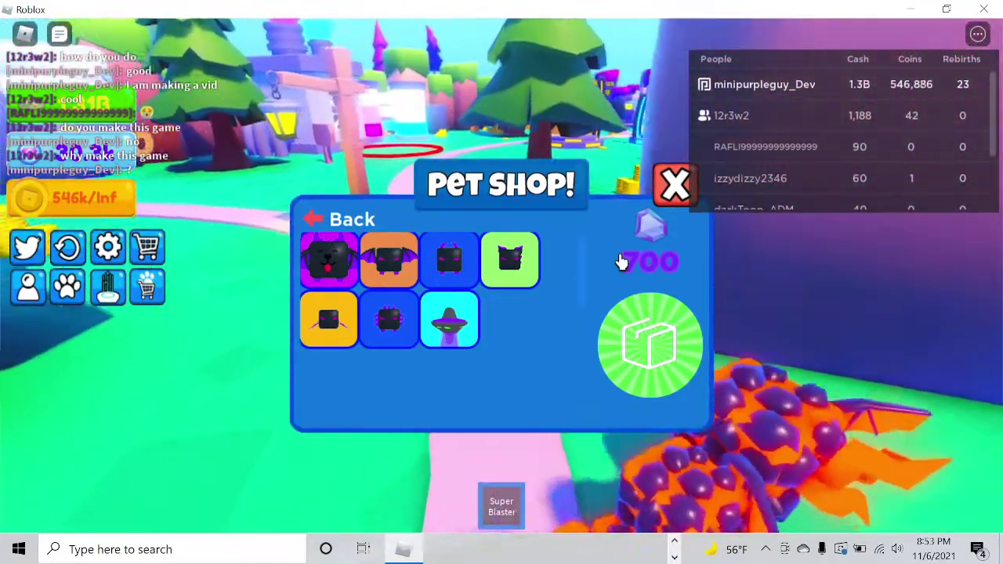
key(d)
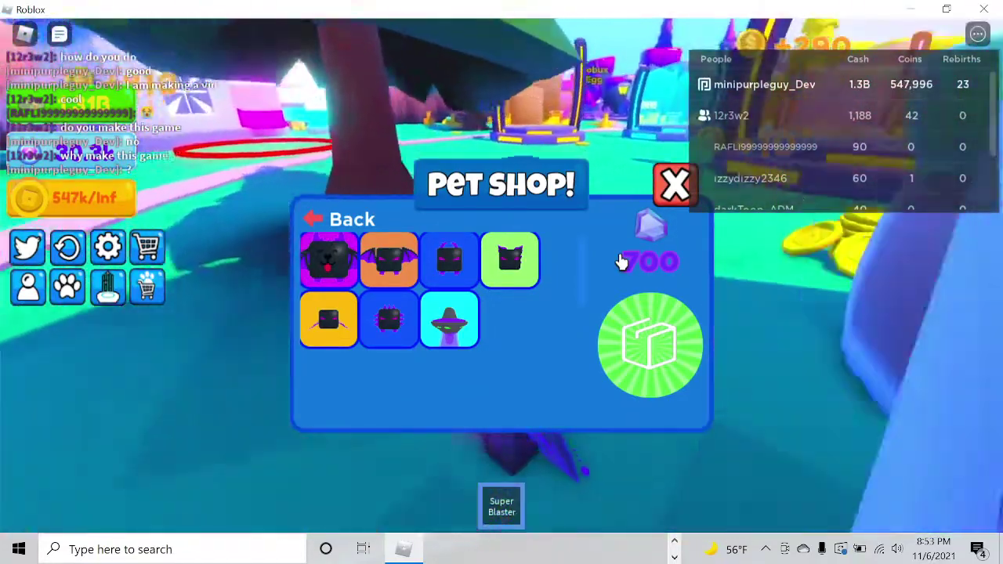
key(s)
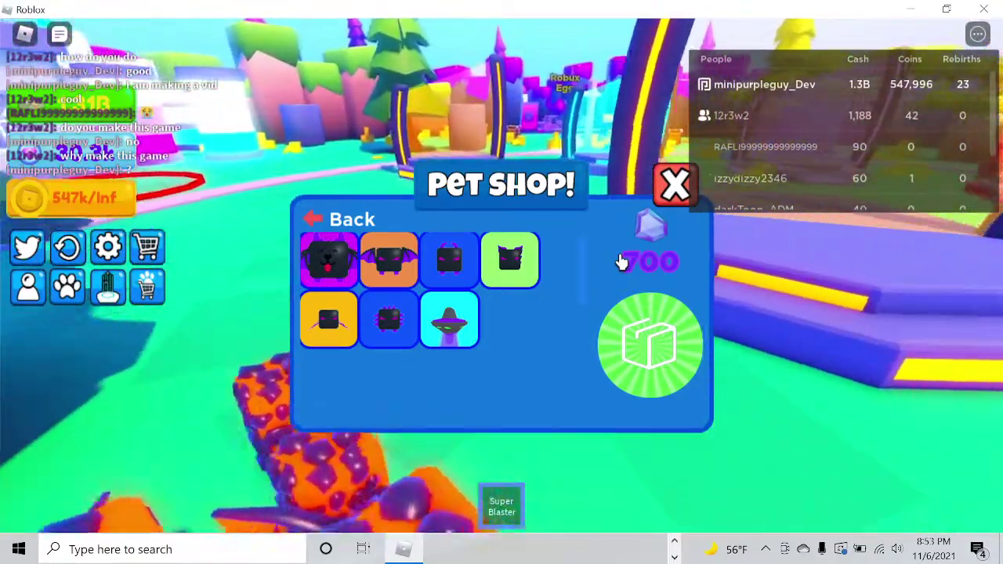
key(a)
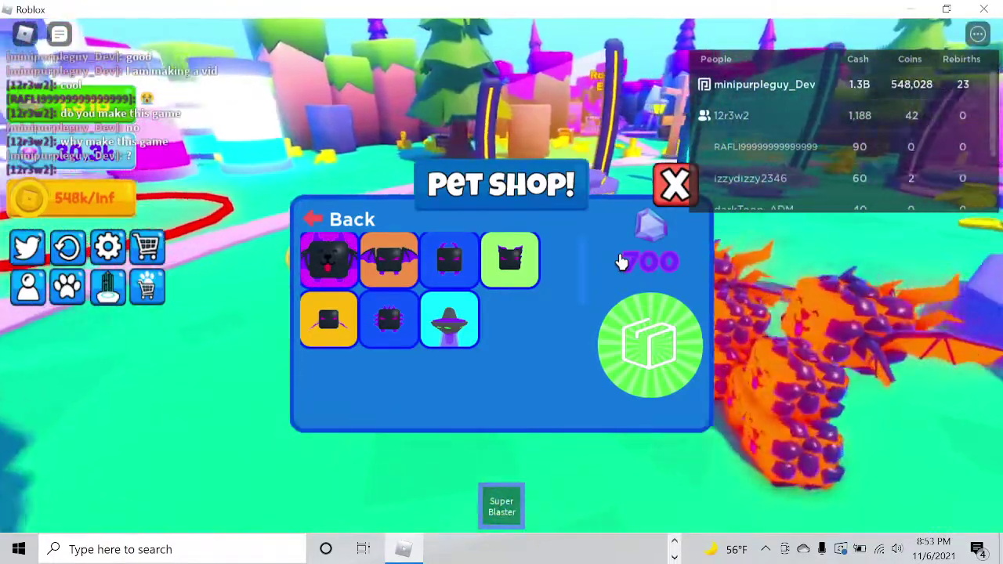
key(d)
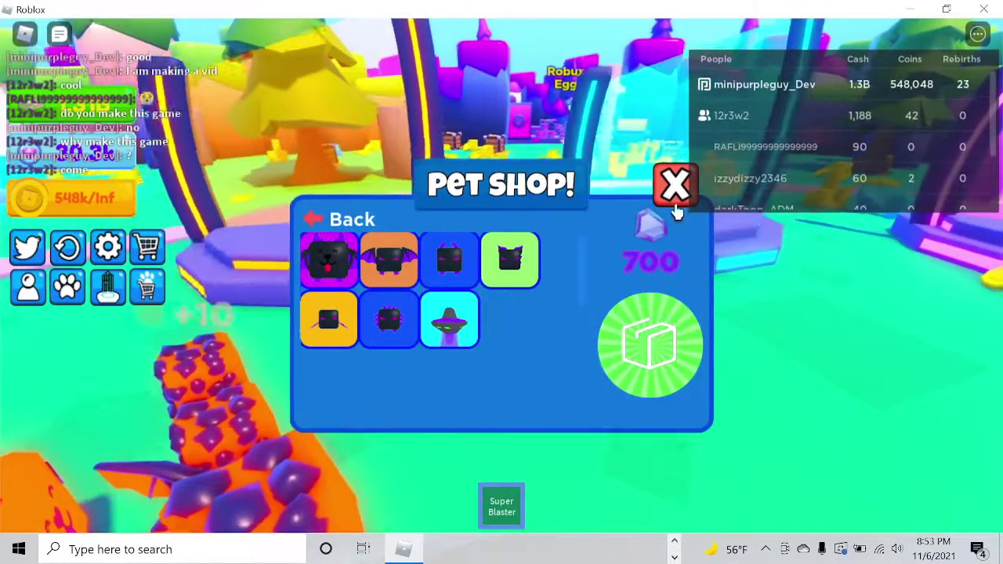
key(a)
key(w)
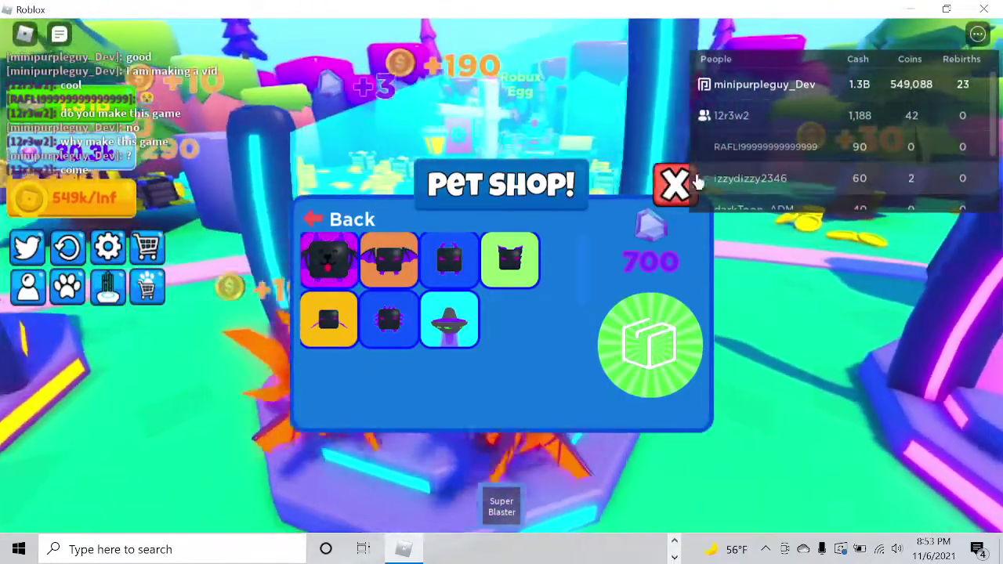
click(675, 182)
key(e)
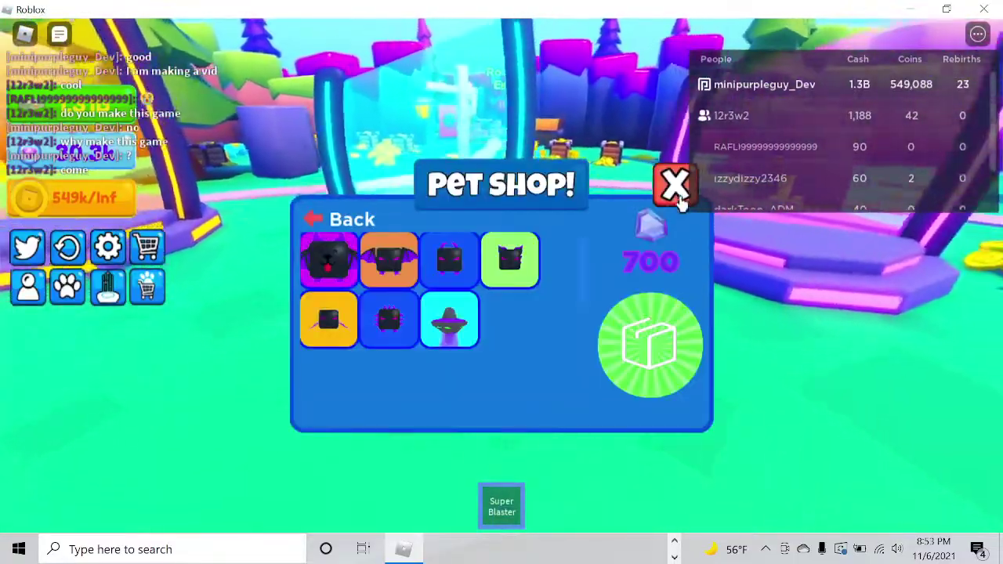
- Close the Pet Shop and walk the path to SELL beside the Most Coins board
click(675, 188)
key(w)
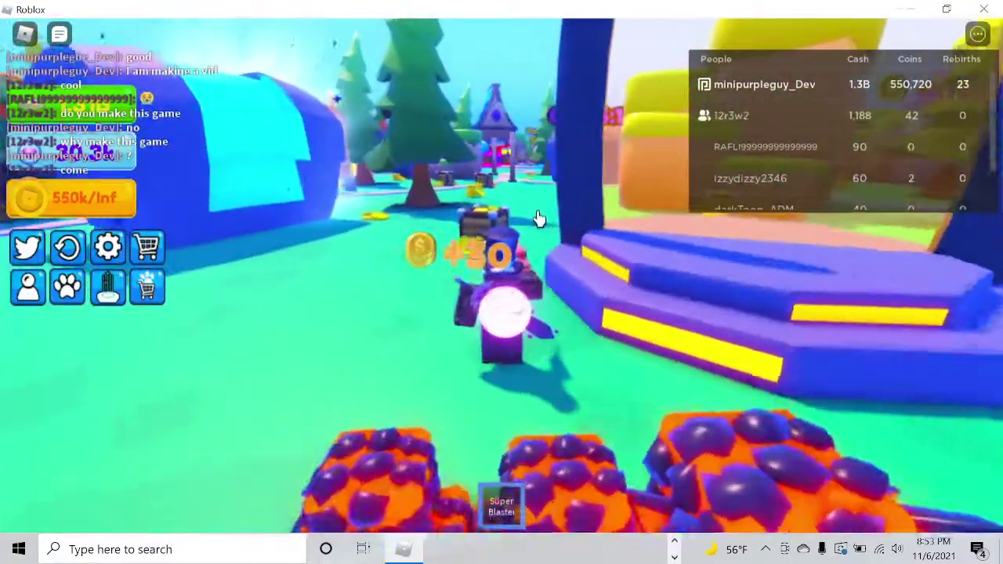
key(w)
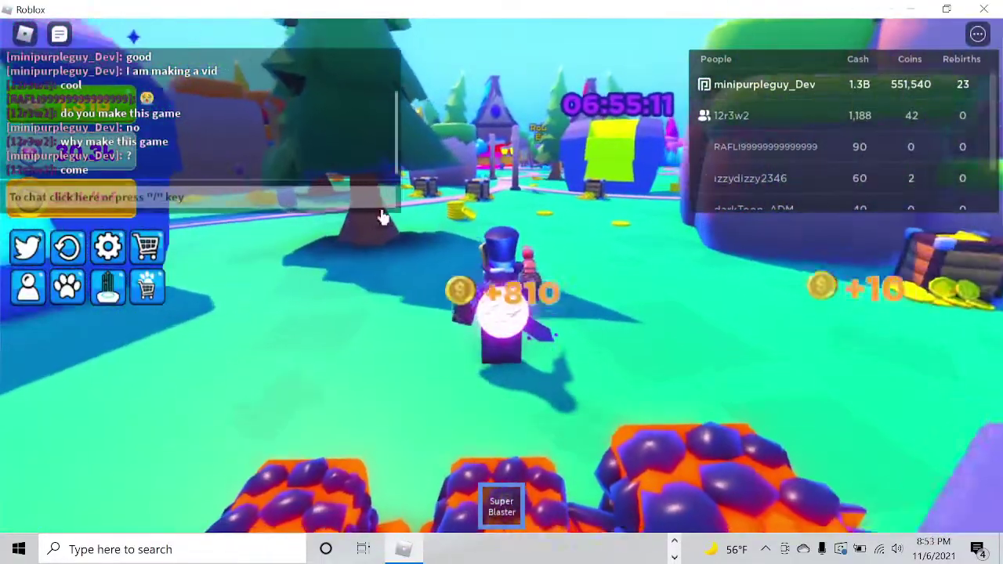
key(w)
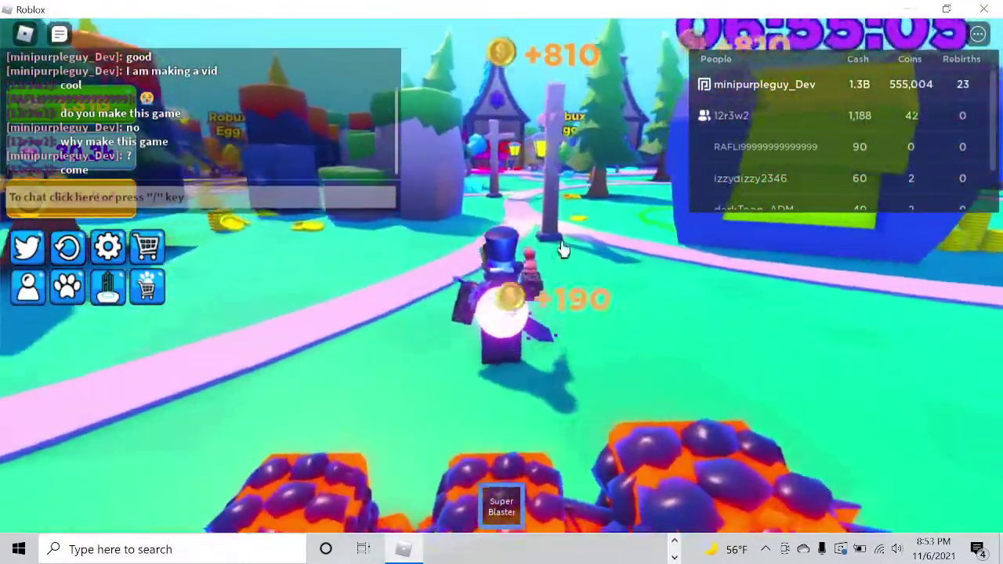
key(a)
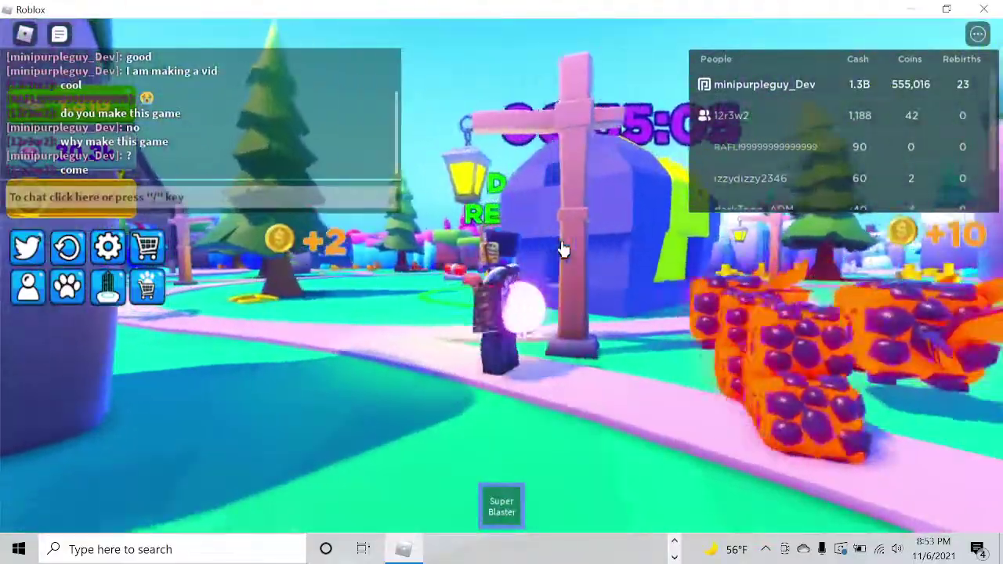
key(a)
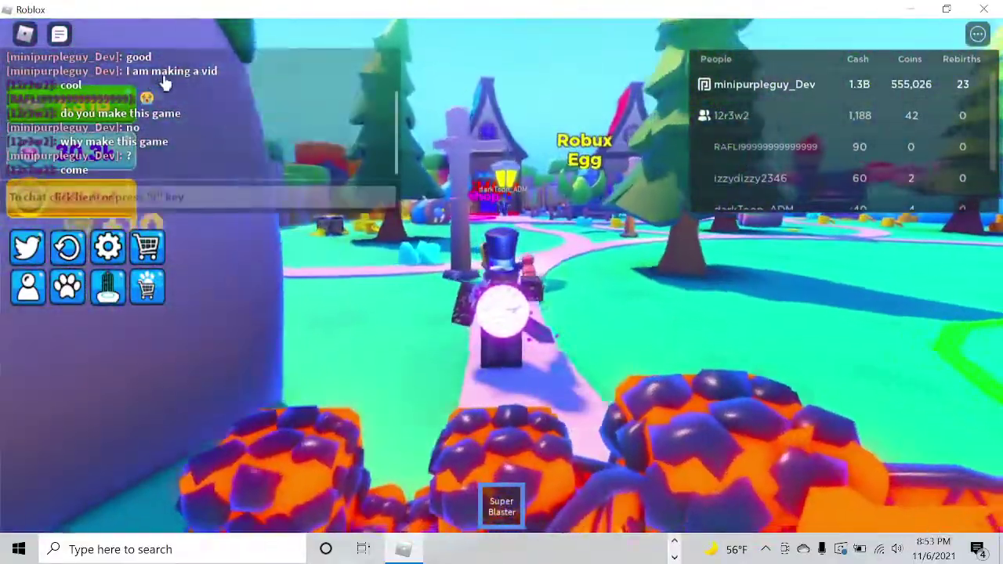
key(a)
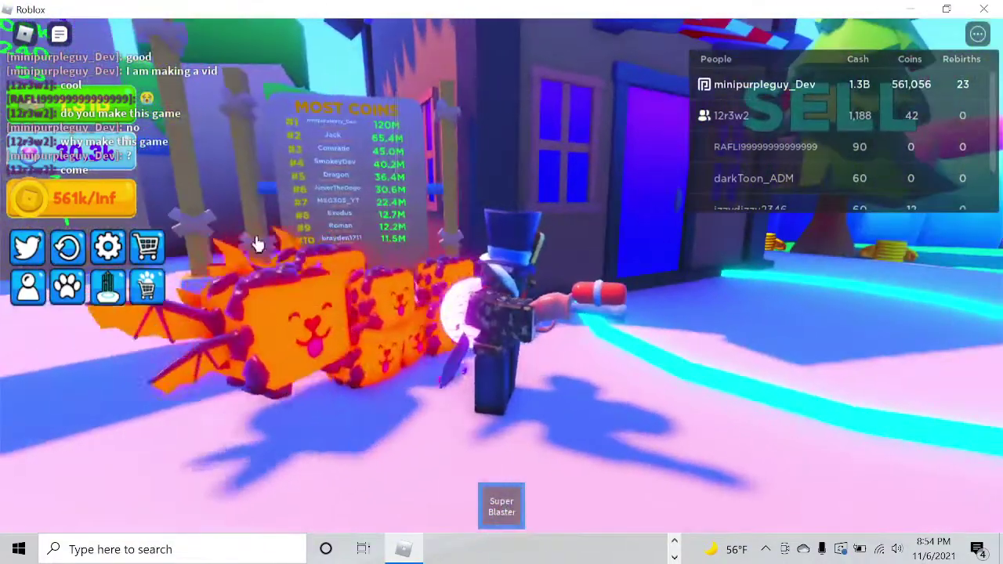
- Look around the Petshop area, then walk over nearby coins to collect them
key(w)
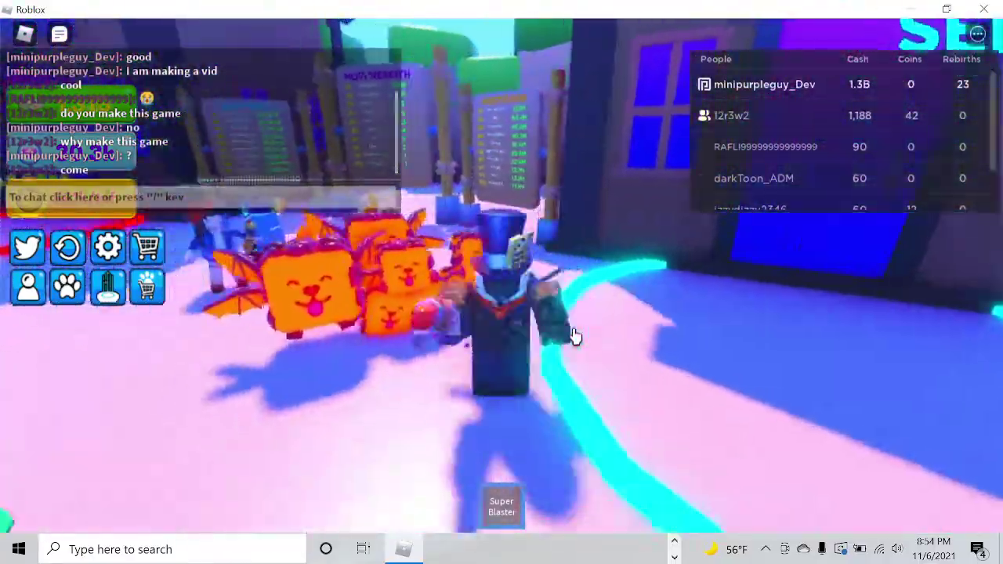
key(d)
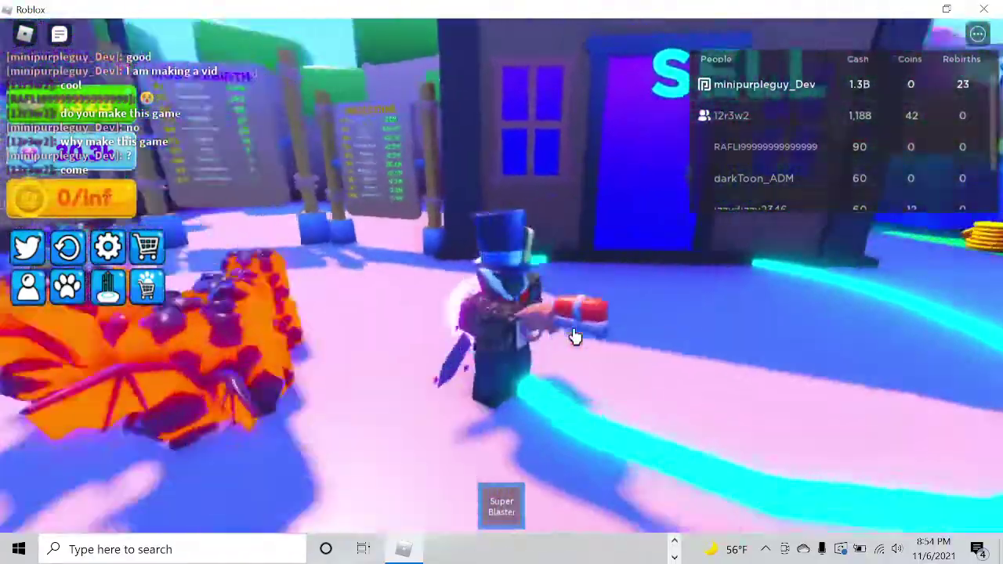
key(a)
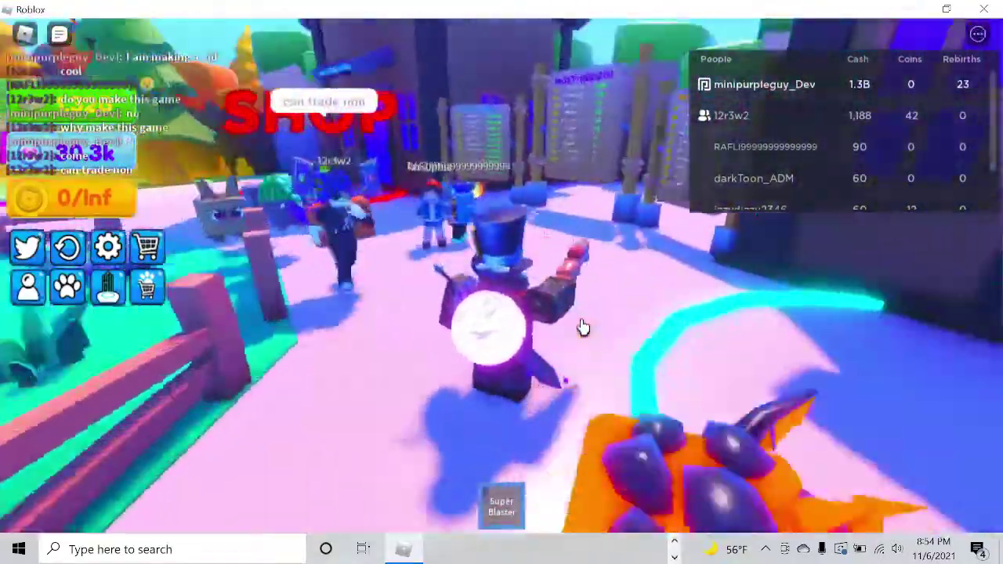
key(w)
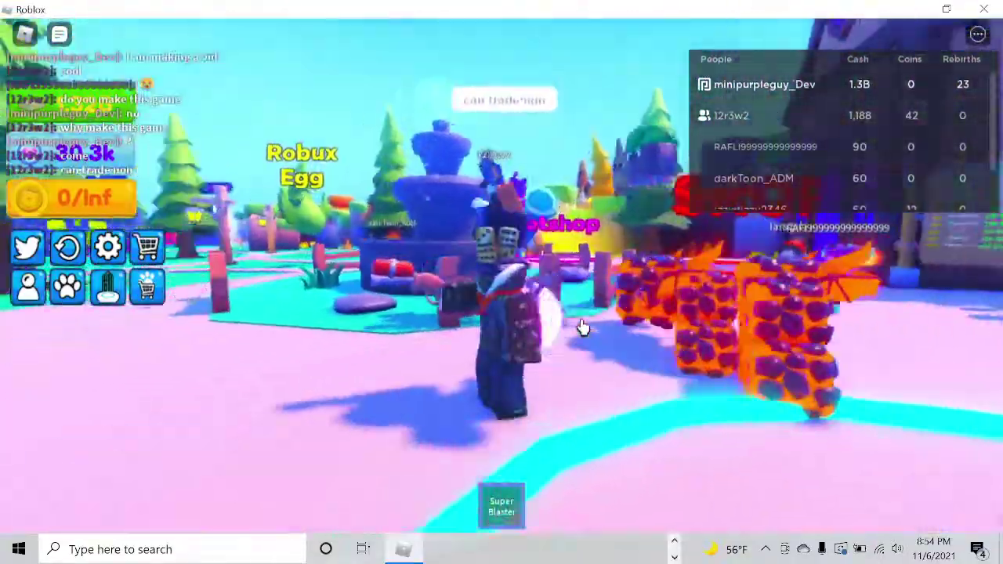
key(w)
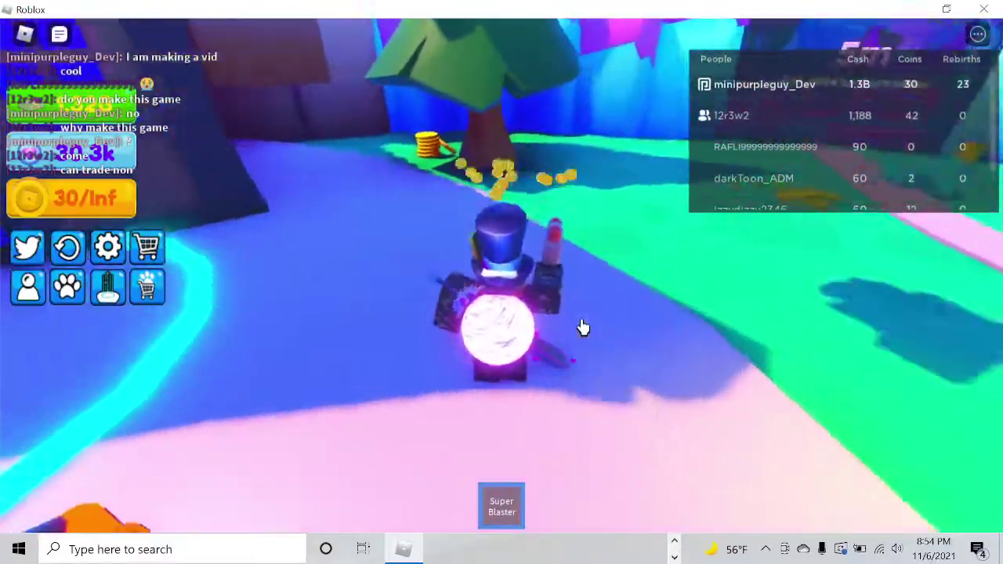
- Sell the 880 collected coins and walk back past the fountain
key(a)
key(w)
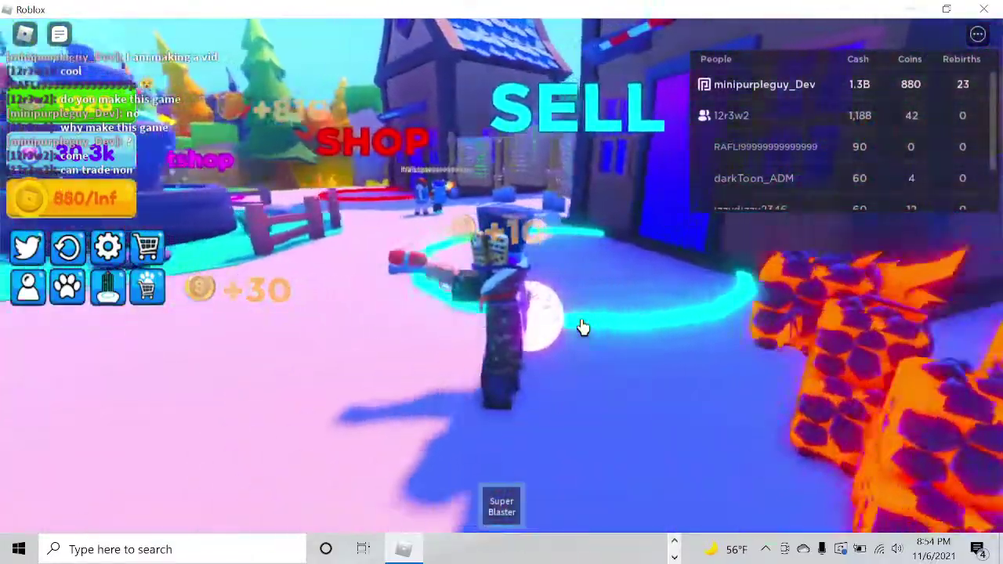
key(w)
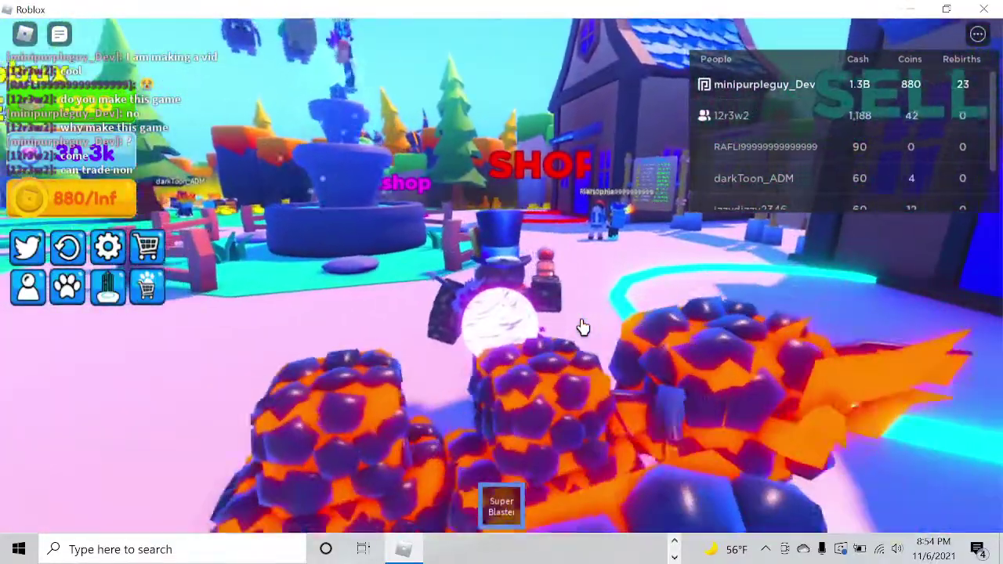
key(a)
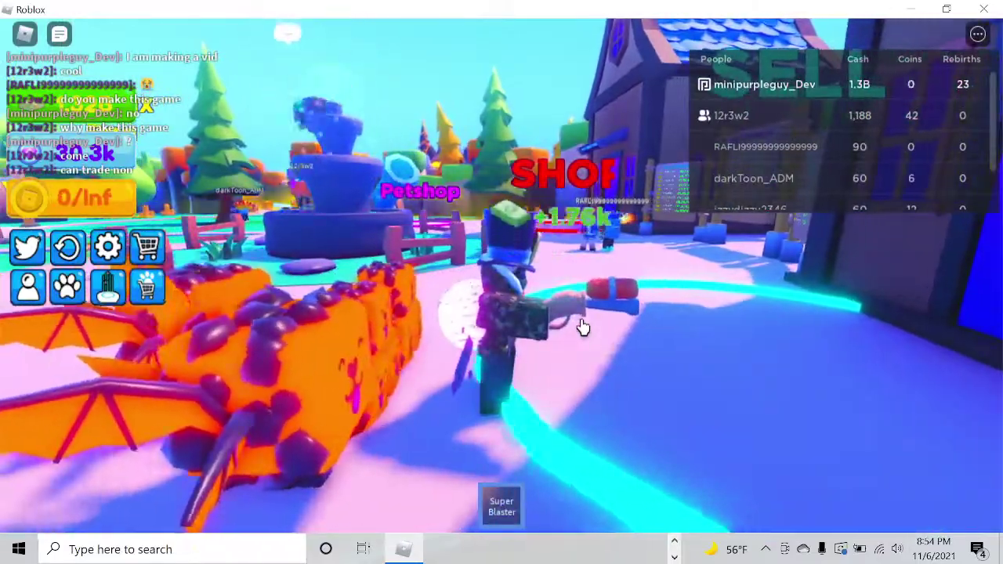
key(a)
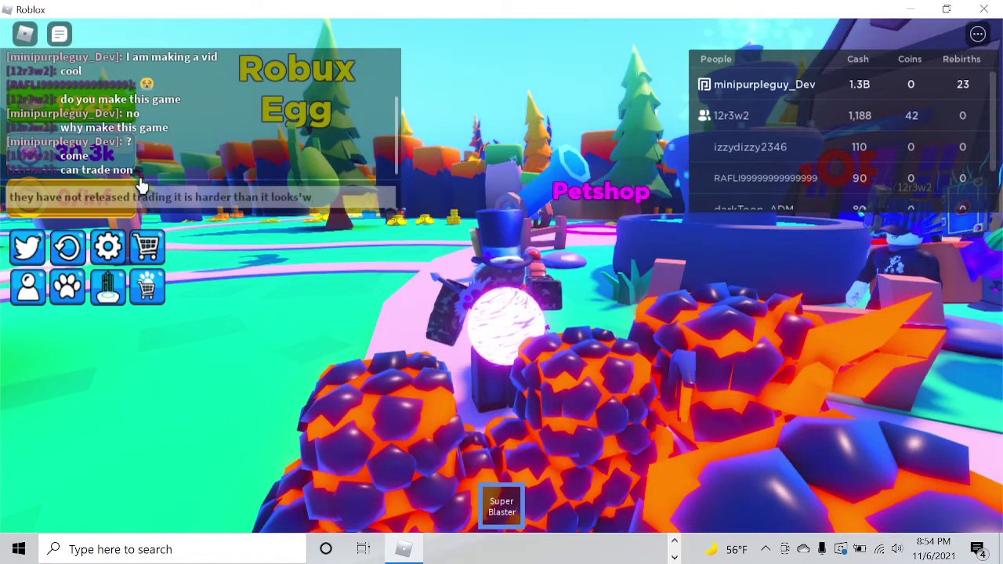
- Send the chat reply about trading not being released and walk along the path
key(Return)
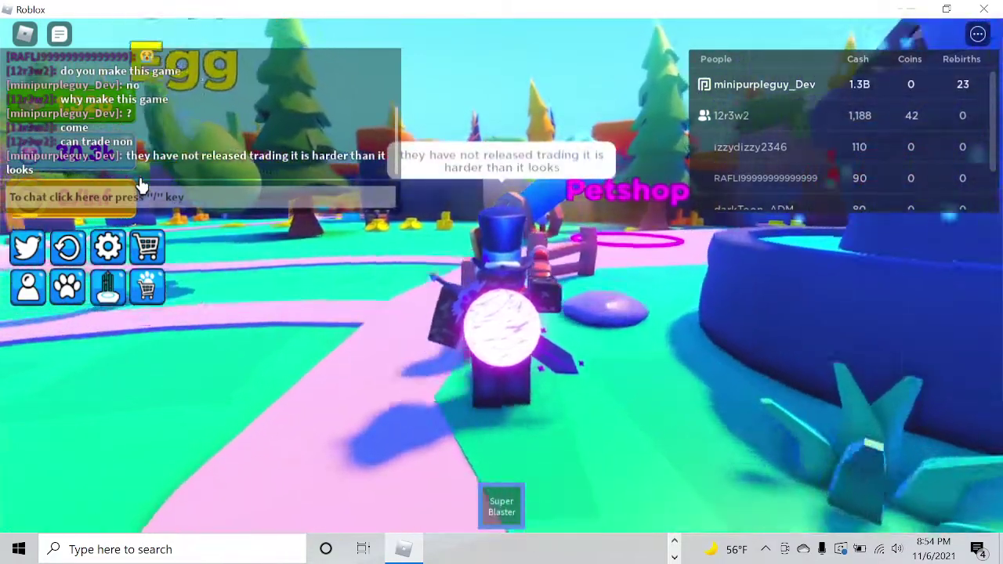
key(w)
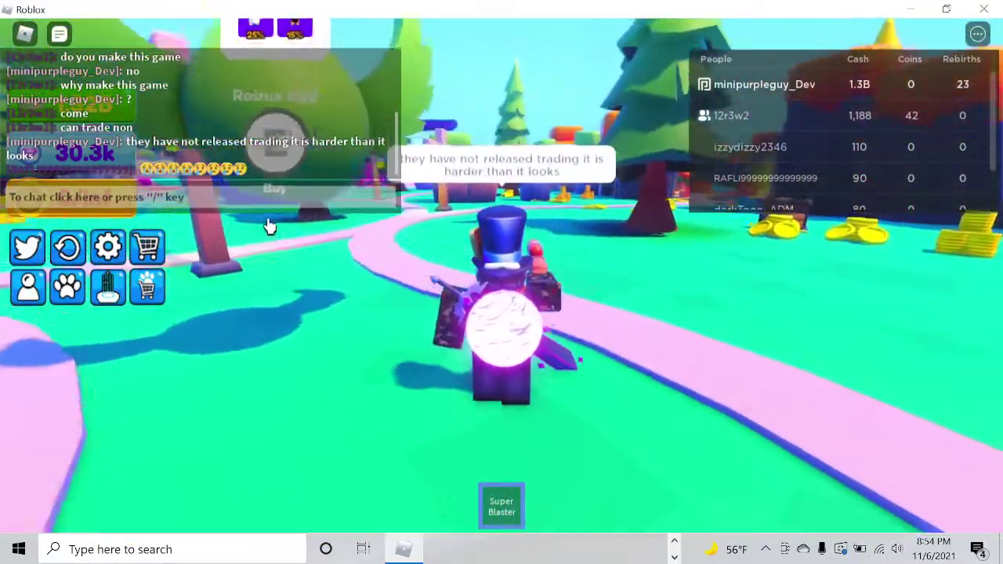
key(w)
click(175, 191)
text(why are)
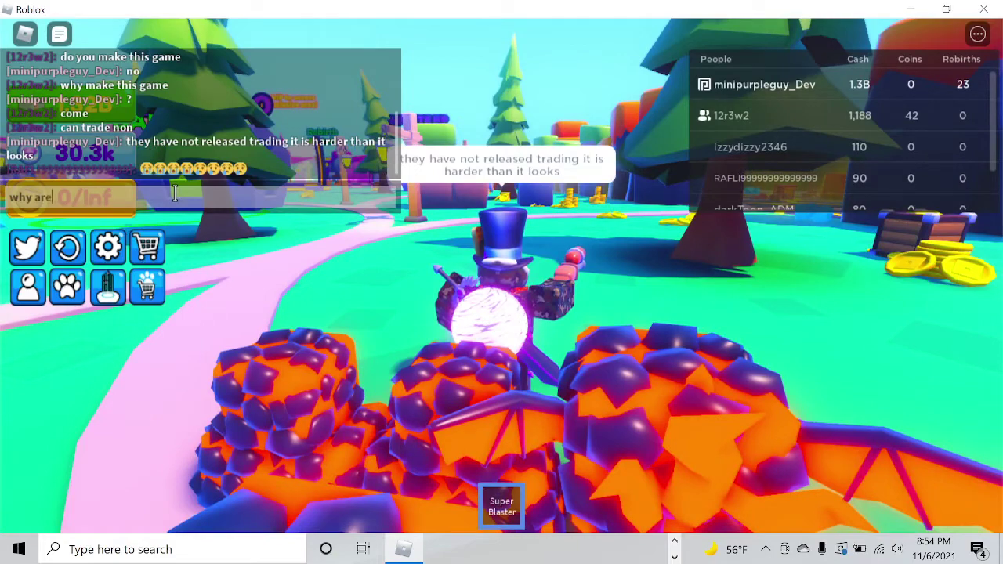
text(yi)
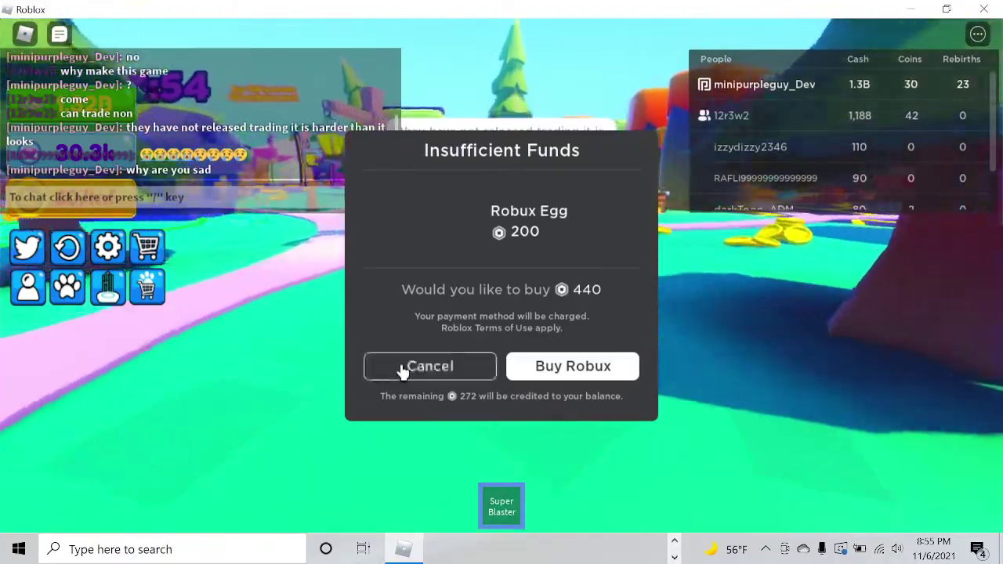
- Decline the Robux Egg purchase and resume collecting coins along the path
click(402, 366)
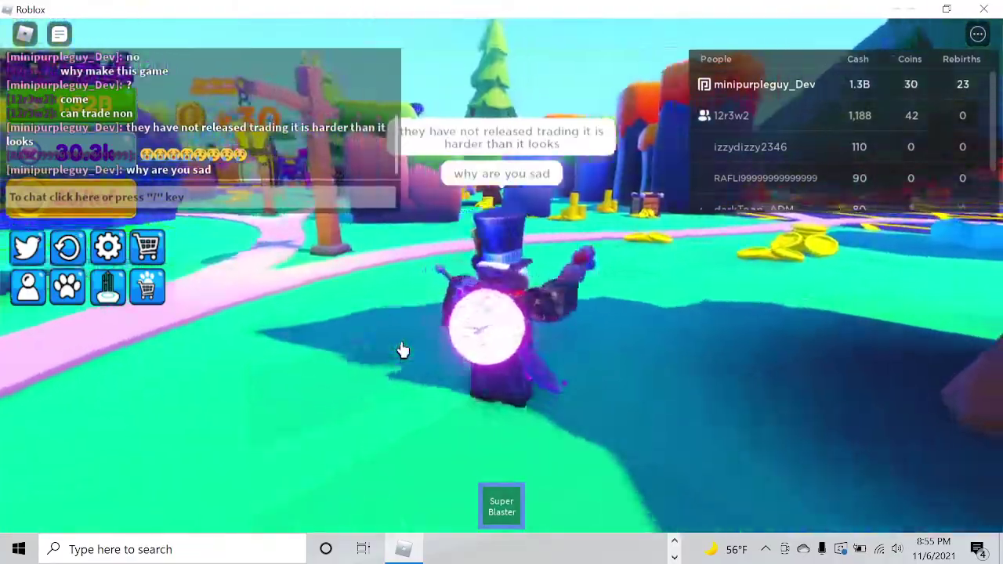
key(a)
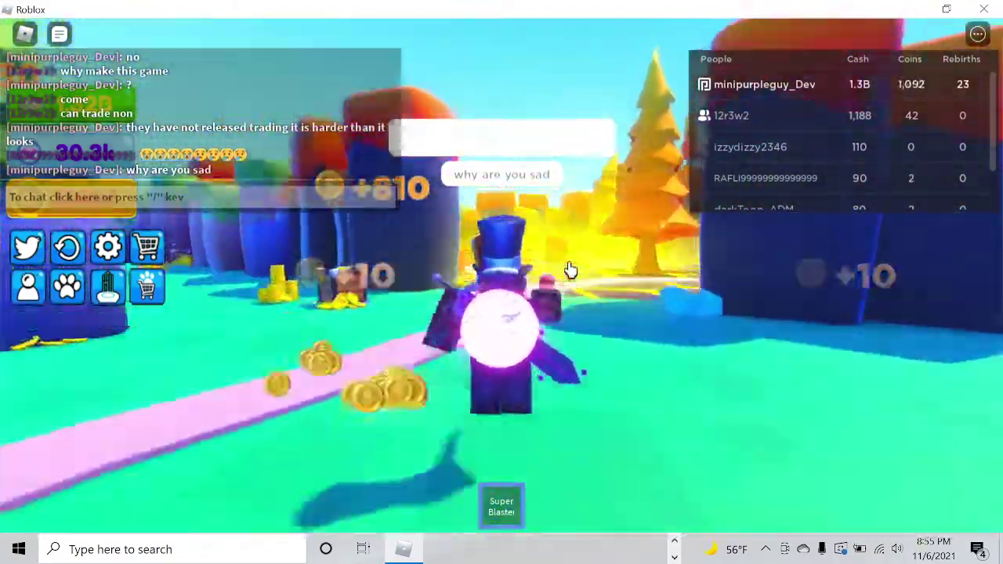
key(w)
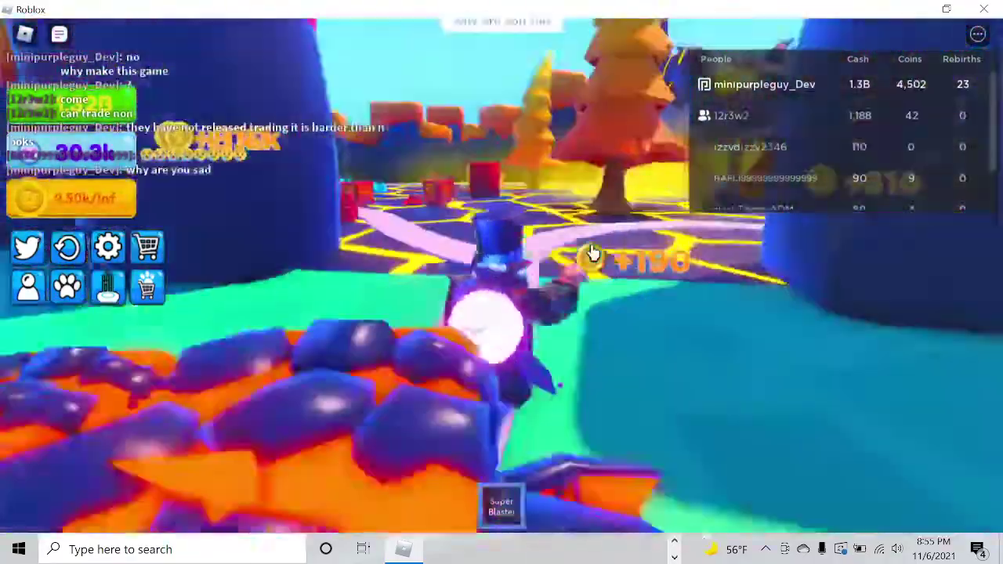
- Run into Lava Land and sweep the lava floor collecting coins
key(w)
key(1)
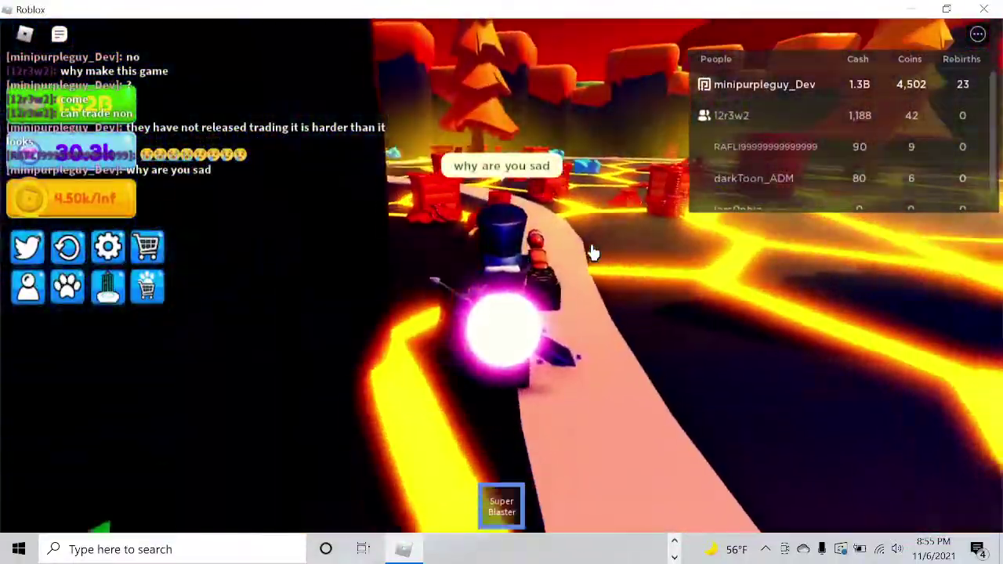
key(w)
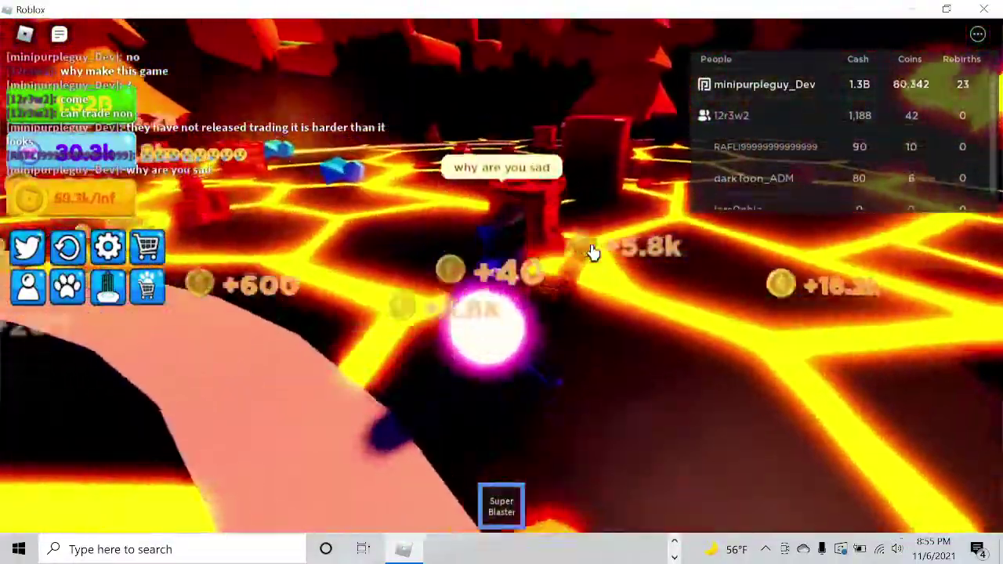
key(w)
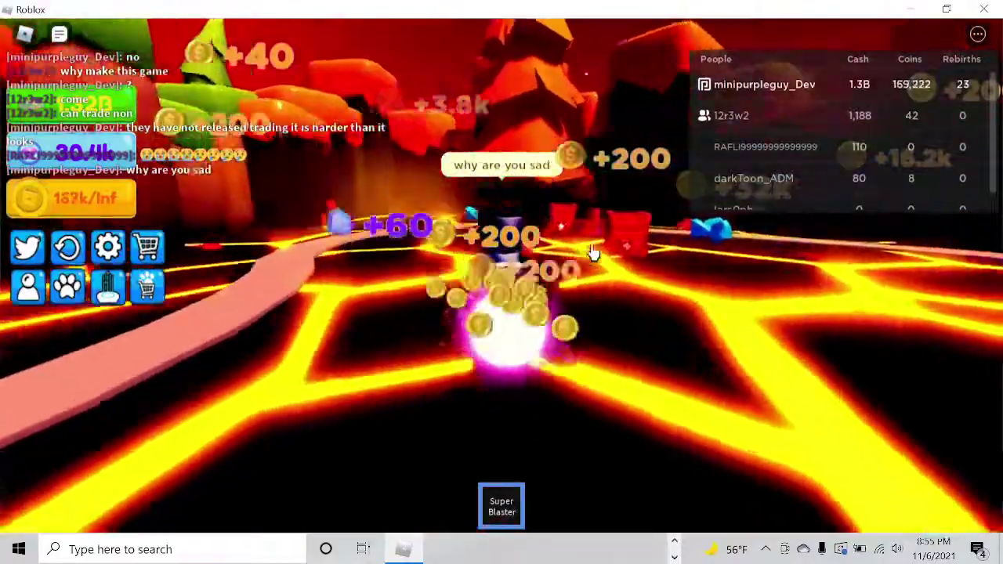
key(w)
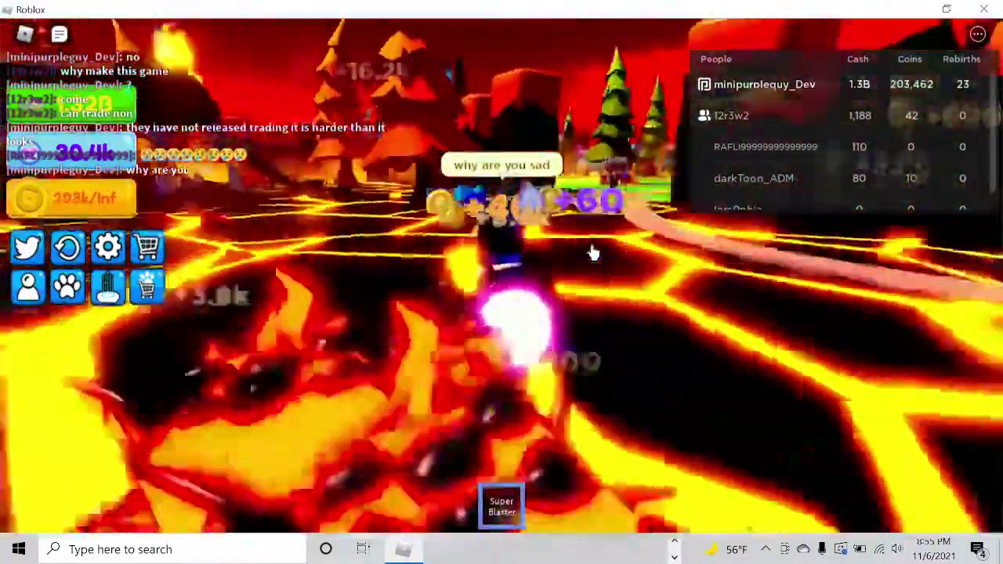
key(w)
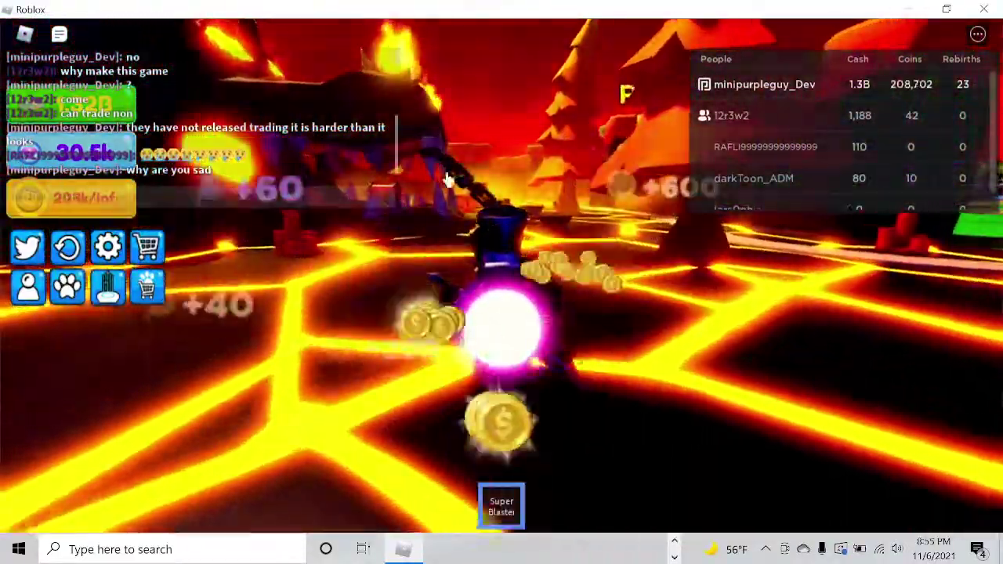
key(w)
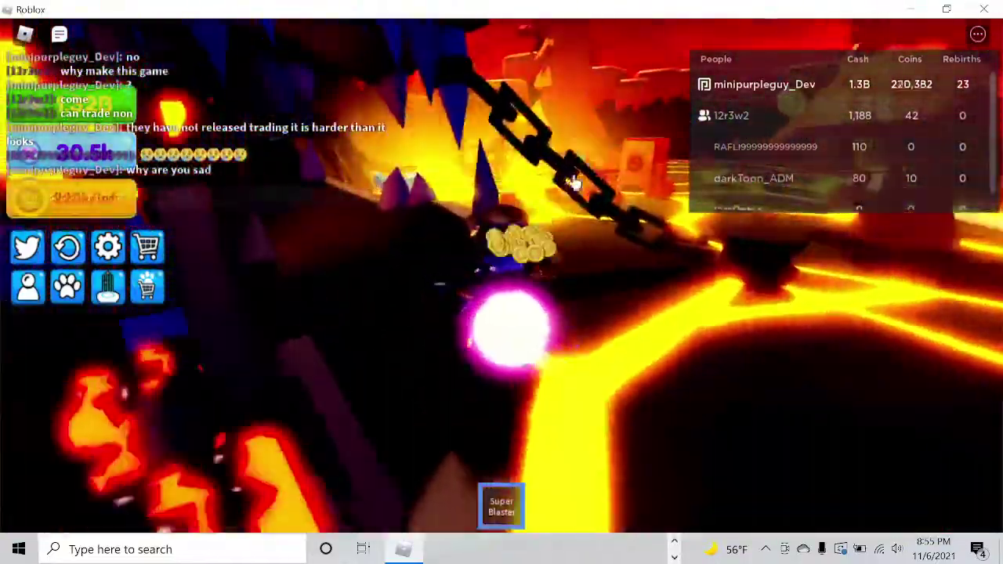
- Move deeper through the lava cave toward the bright yellow gateway
key(w)
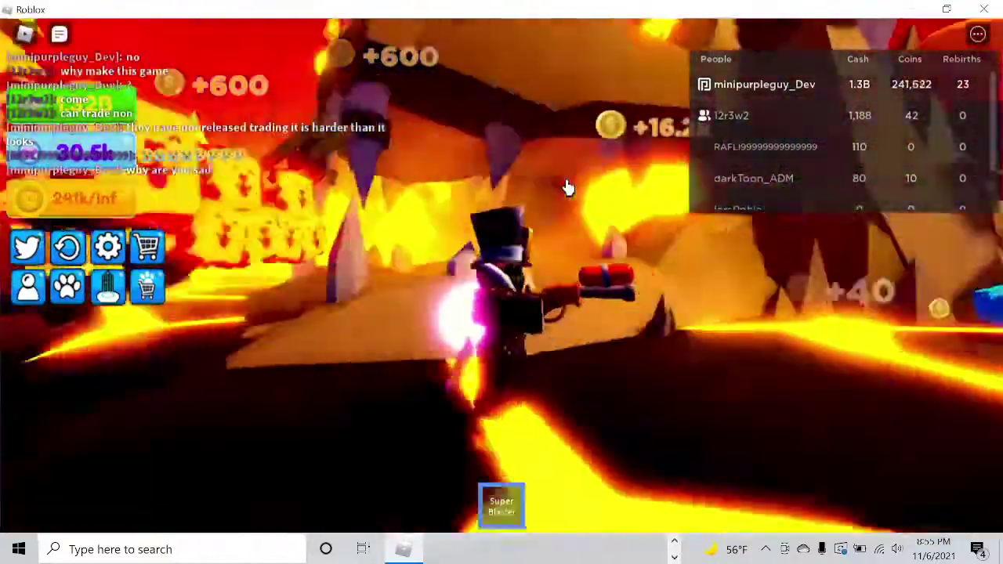
key(w)
key(w)
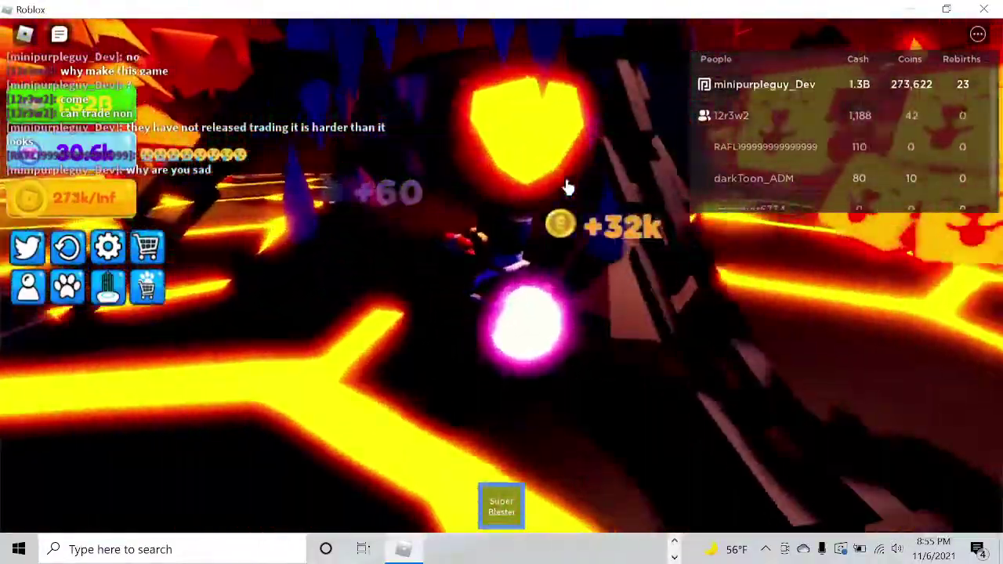
key(a)
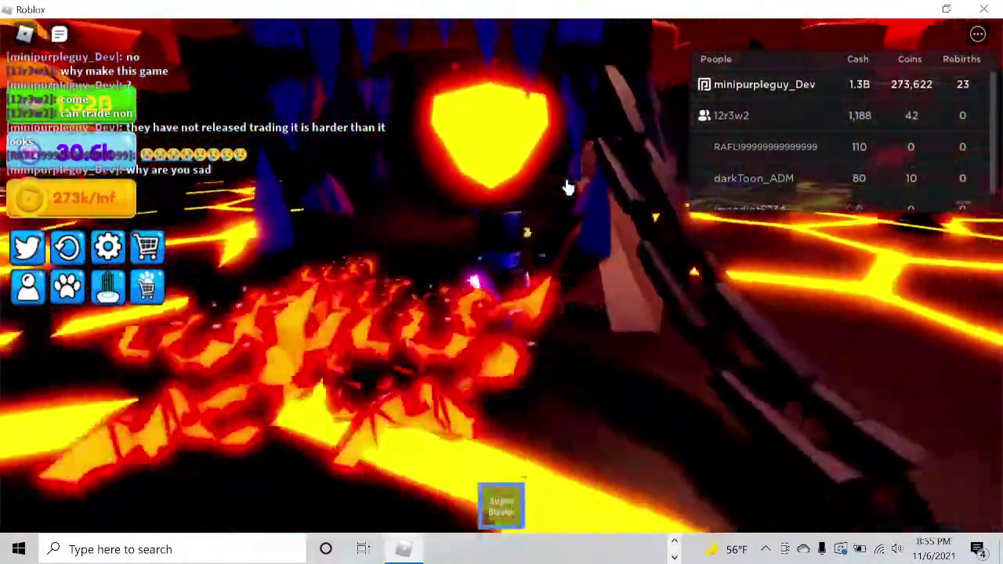
key(w)
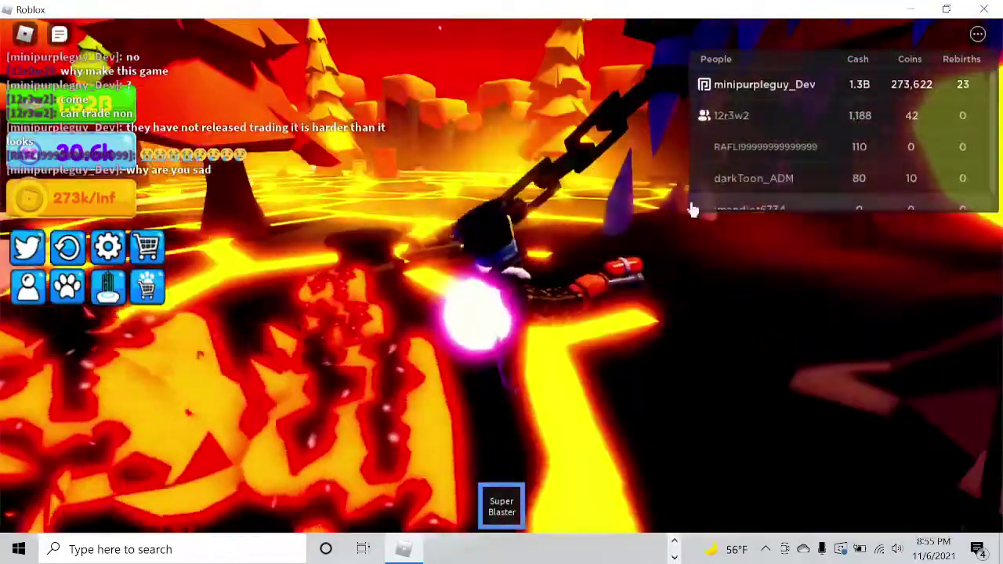
key(w)
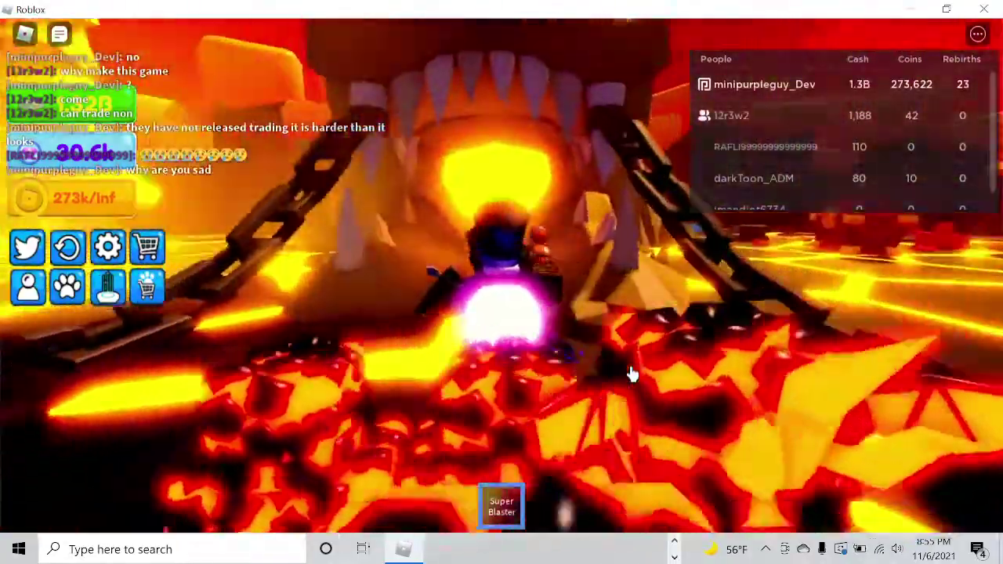
key(w)
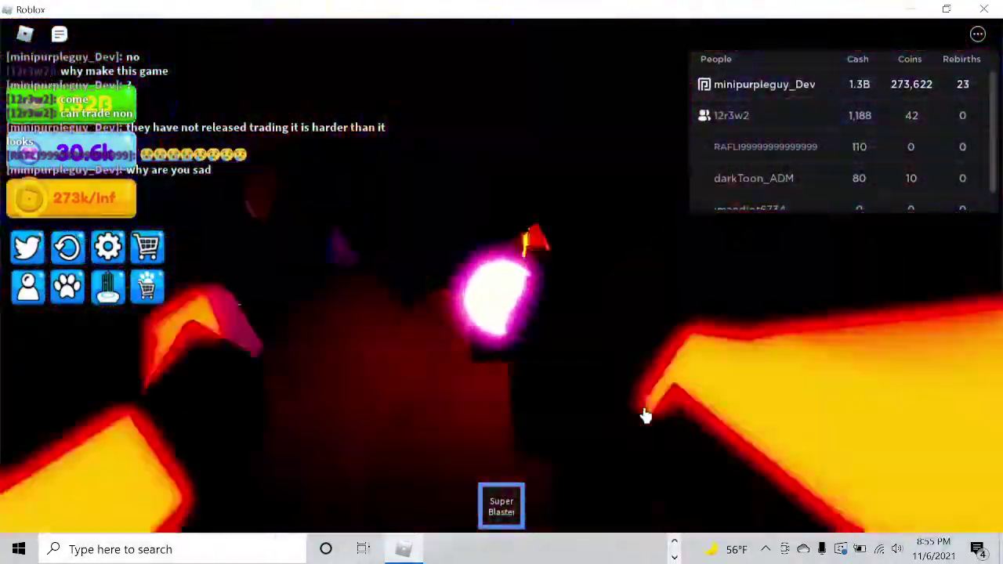
key(w)
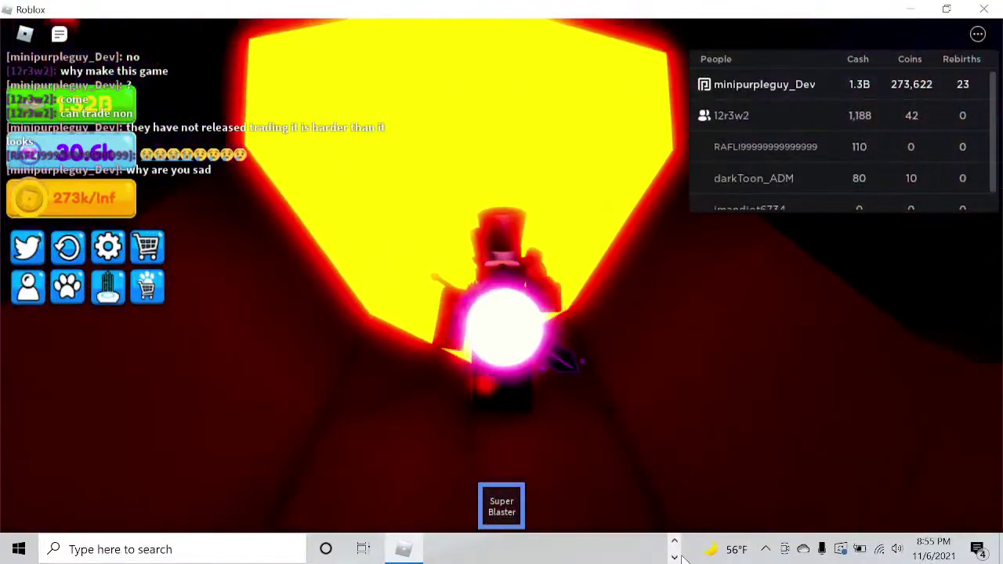
key(w)
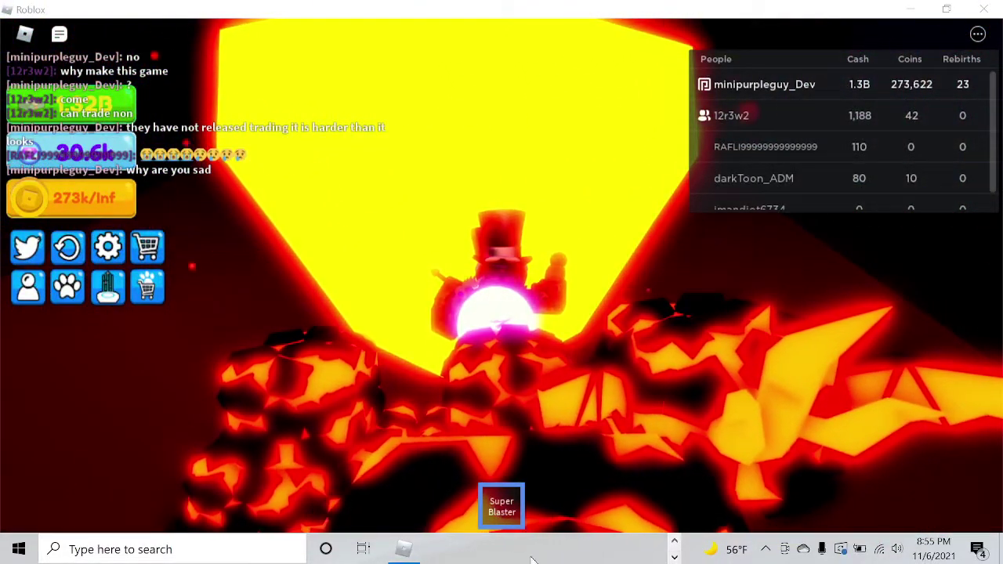